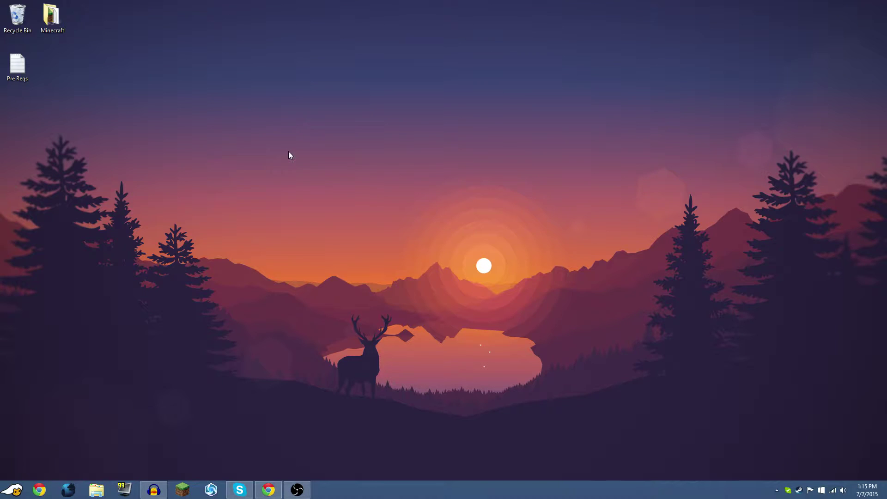
Step: Open the Pre Reqs text file from the desktop in Notepad
{"action": "double_click", "coordinate": [17, 65]}
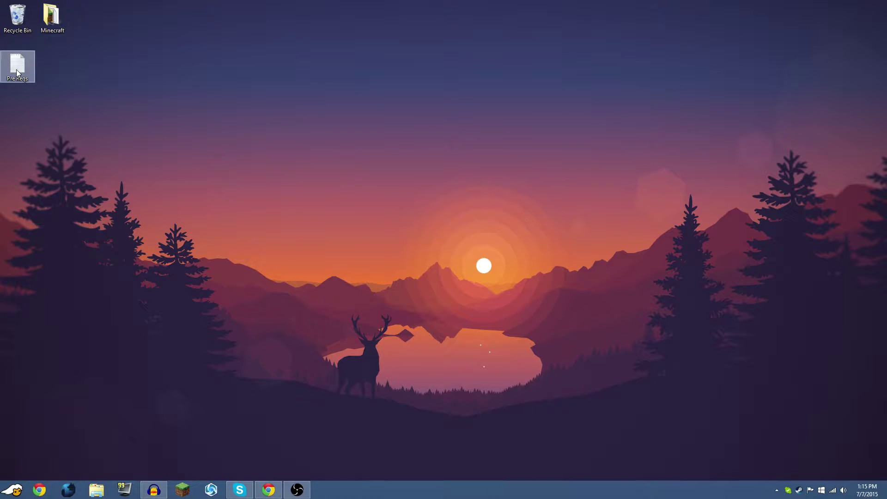
Step: Centre the Pre Reqs Notepad window, then bring up the minecraft.net browser and minimize it
{"action": "left_click_drag", "start_coordinate": [247, 94], "coordinate": [311, 115]}
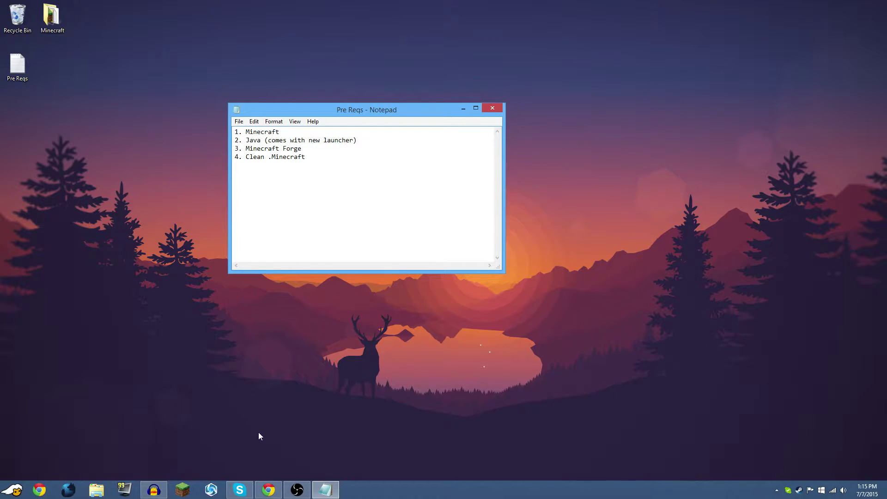
{"action": "left_click", "coordinate": [268, 490]}
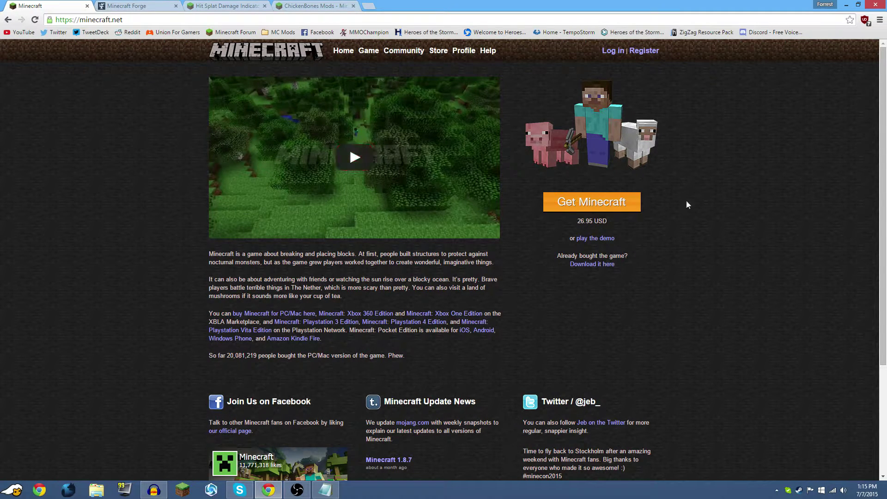
{"action": "left_click", "coordinate": [846, 5]}
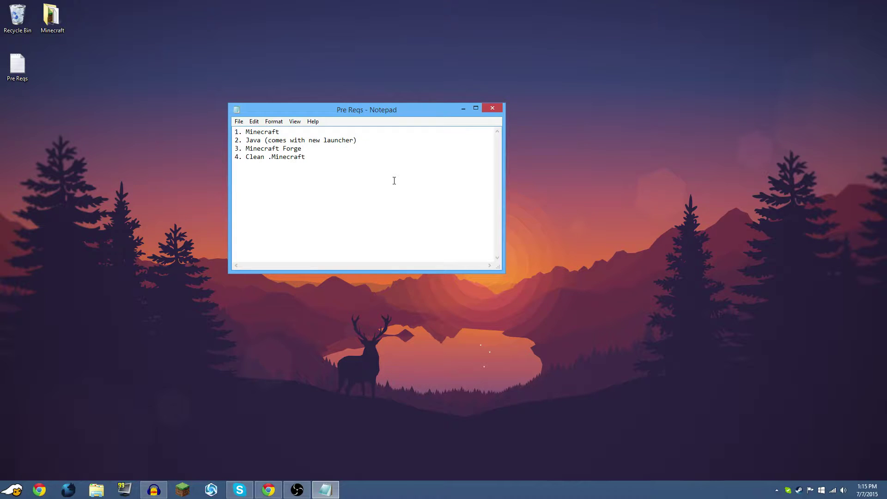
Step: Restore Chrome, open the Minecraft download page via 'Download it here', then minimize Chrome
{"action": "left_click", "coordinate": [270, 486]}
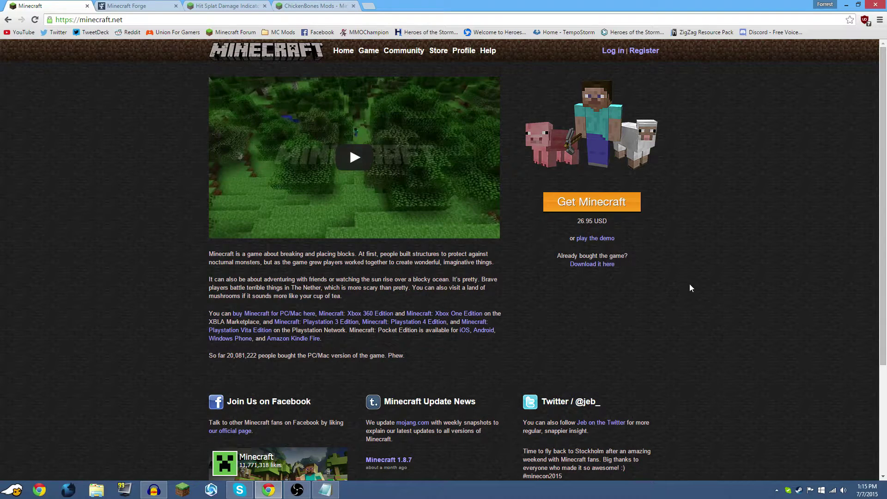
{"action": "left_click", "coordinate": [599, 266]}
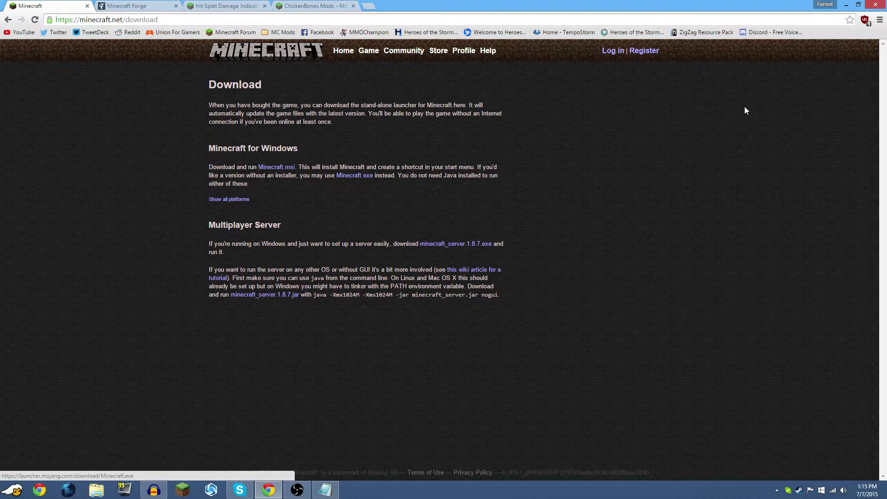
{"action": "left_click", "coordinate": [847, 5]}
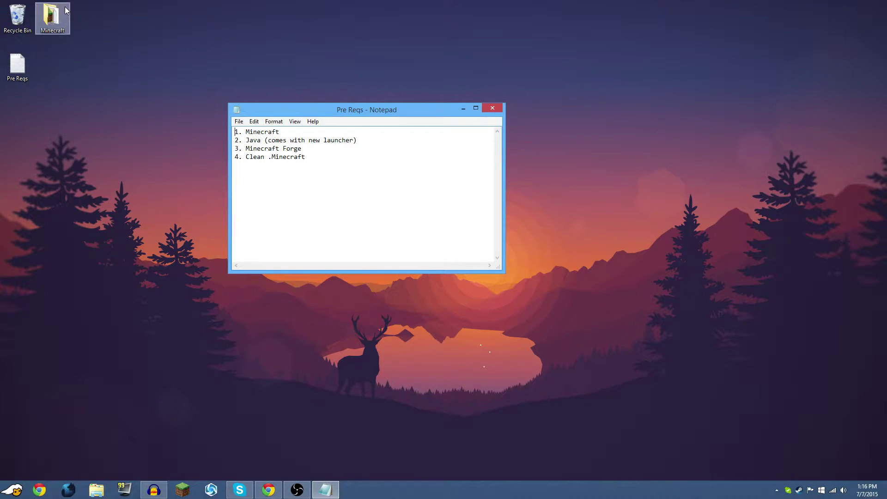
{"action": "double_click", "coordinate": [51, 18]}
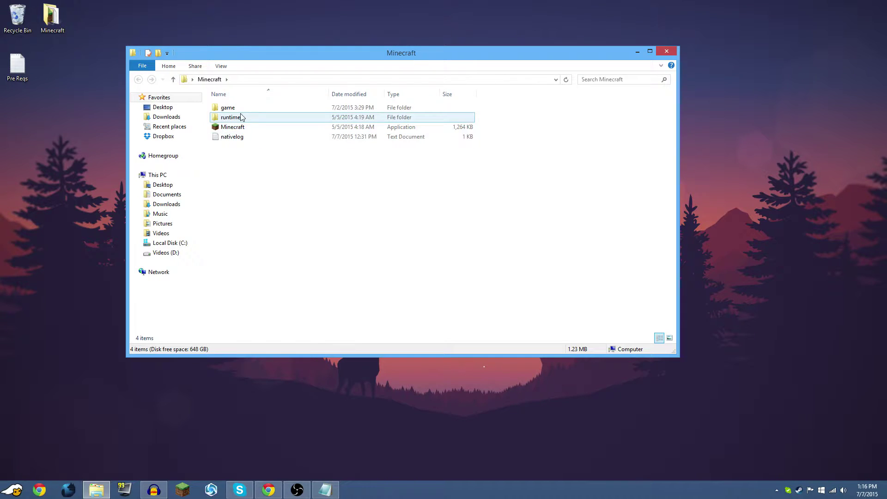
{"action": "left_click", "coordinate": [230, 118]}
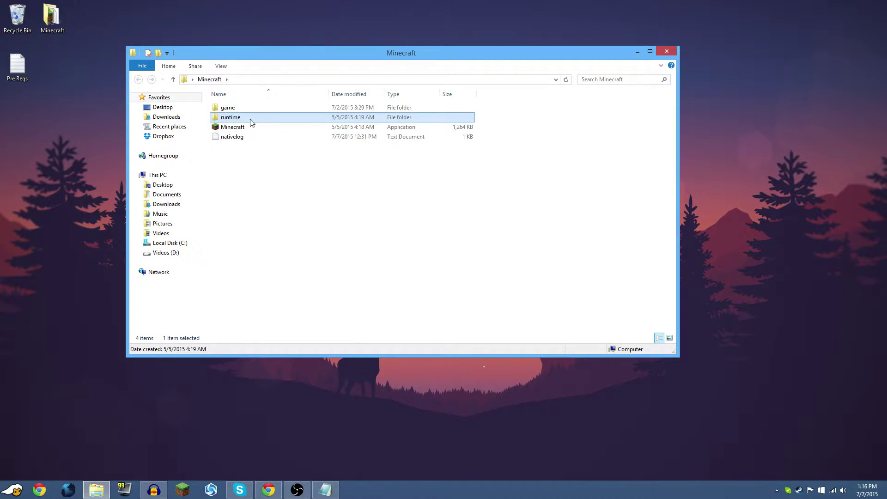
{"action": "left_click", "coordinate": [659, 51]}
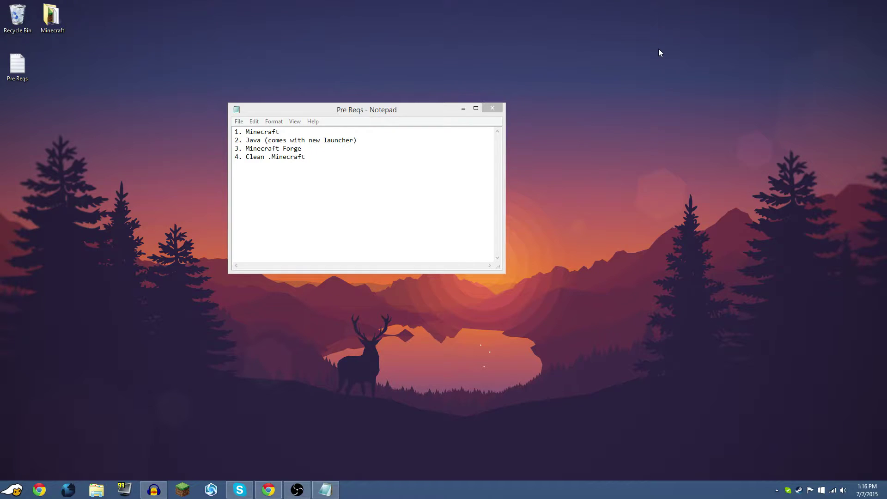
{"action": "left_click", "coordinate": [375, 162]}
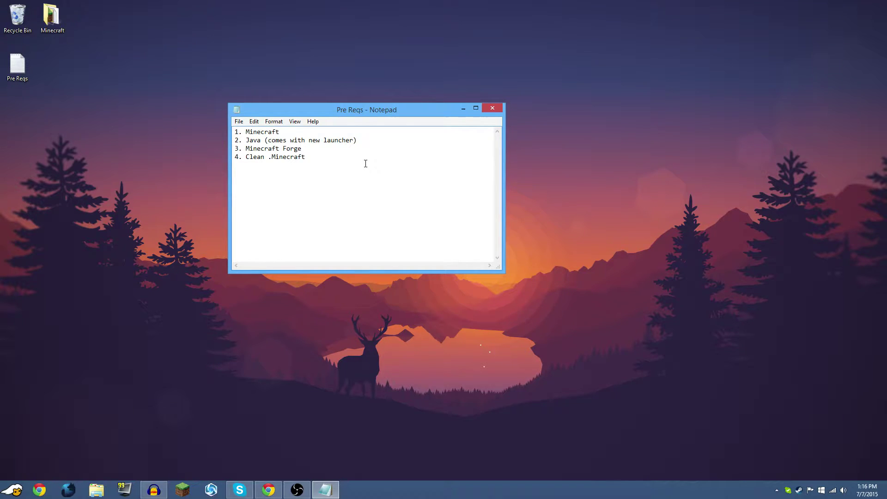
Step: Run %appdata% from the Run box to open Roaming and select the .minecraft folder
{"action": "key", "text": "super+r"}
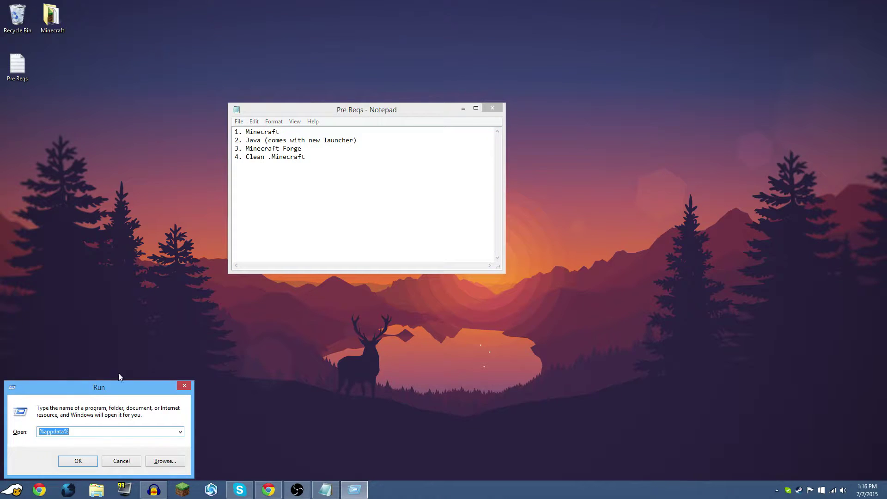
{"action": "left_click_drag", "start_coordinate": [87, 389], "coordinate": [387, 157]}
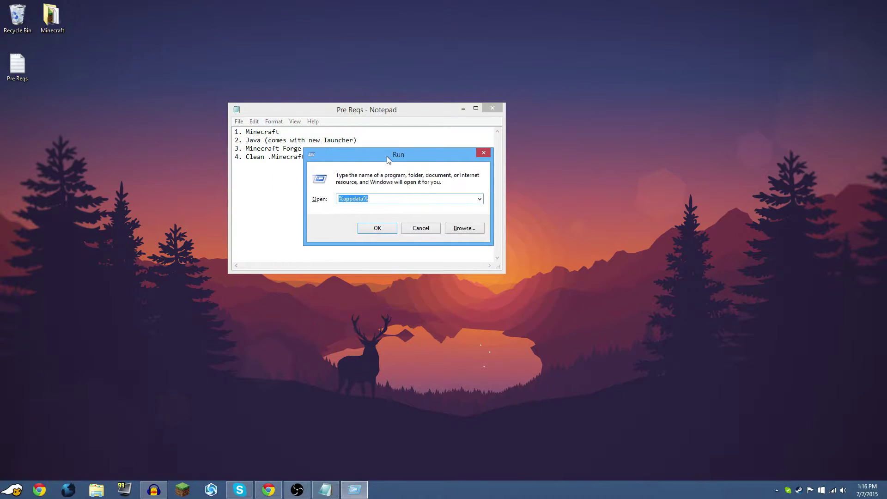
{"action": "left_click", "coordinate": [385, 196]}
{"action": "double_click", "coordinate": [362, 198]}
{"action": "left_click", "coordinate": [382, 195]}
{"action": "left_click", "coordinate": [375, 228]}
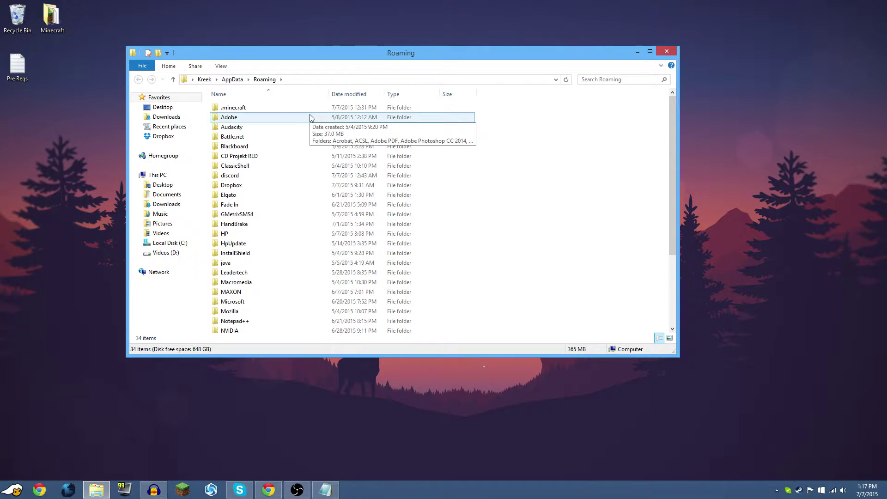
{"action": "left_click", "coordinate": [231, 109]}
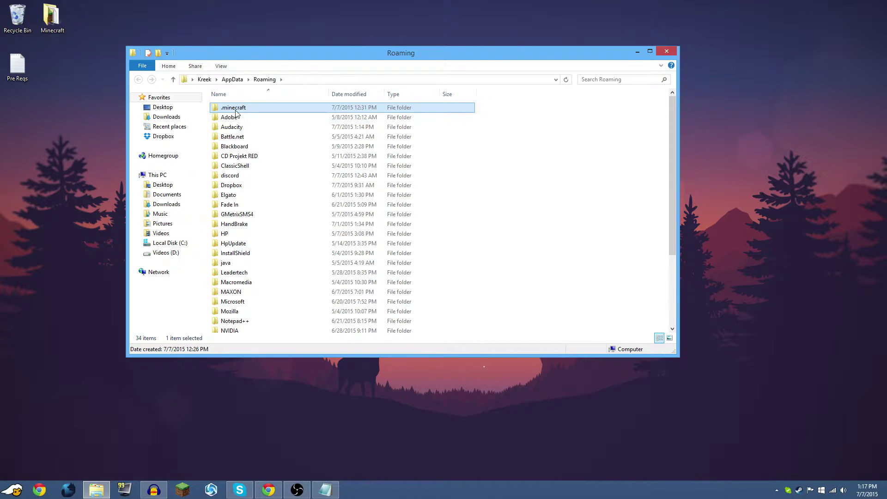
{"action": "double_click", "coordinate": [234, 108]}
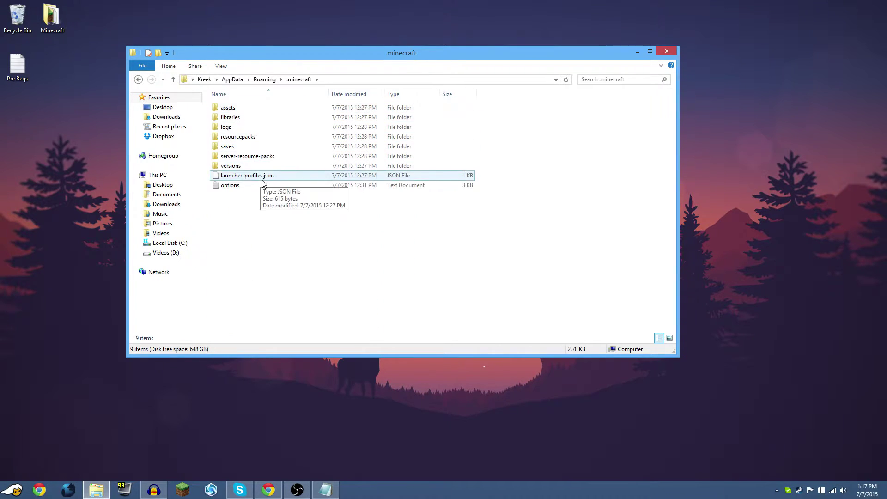
{"action": "double_click", "coordinate": [253, 151]}
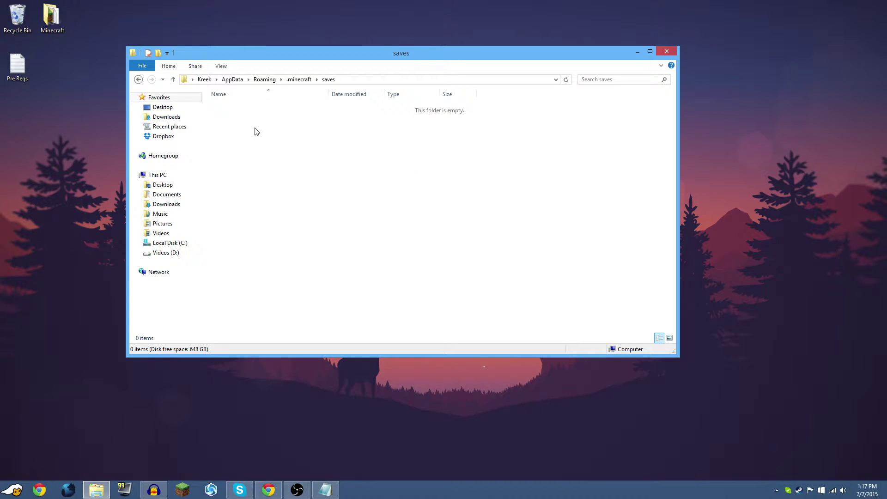
{"action": "left_click", "coordinate": [300, 80]}
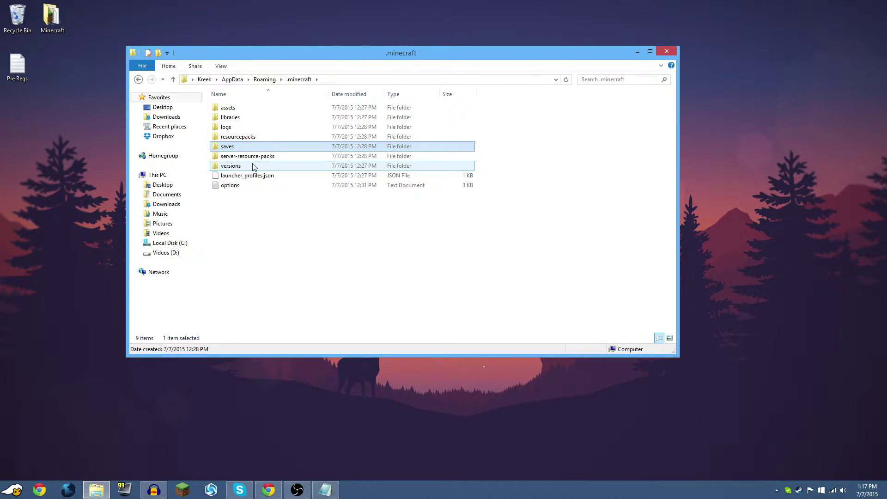
{"action": "double_click", "coordinate": [249, 166]}
{"action": "left_click", "coordinate": [298, 79]}
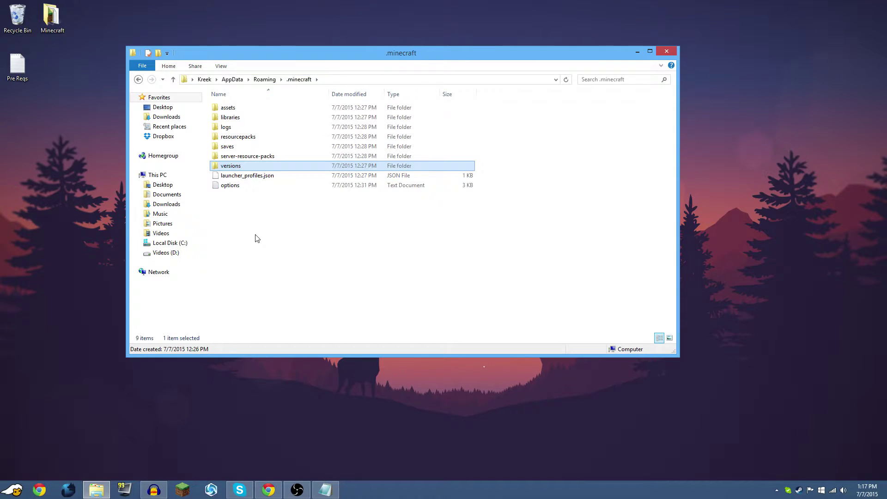
{"action": "left_click_drag", "start_coordinate": [253, 237], "coordinate": [270, 89]}
{"action": "left_click", "coordinate": [265, 79]}
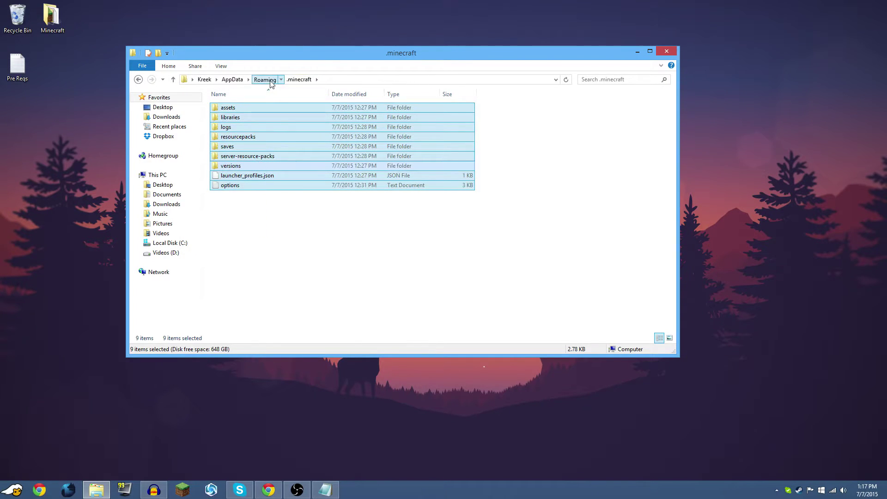
{"action": "left_click_drag", "start_coordinate": [323, 56], "coordinate": [487, 133]}
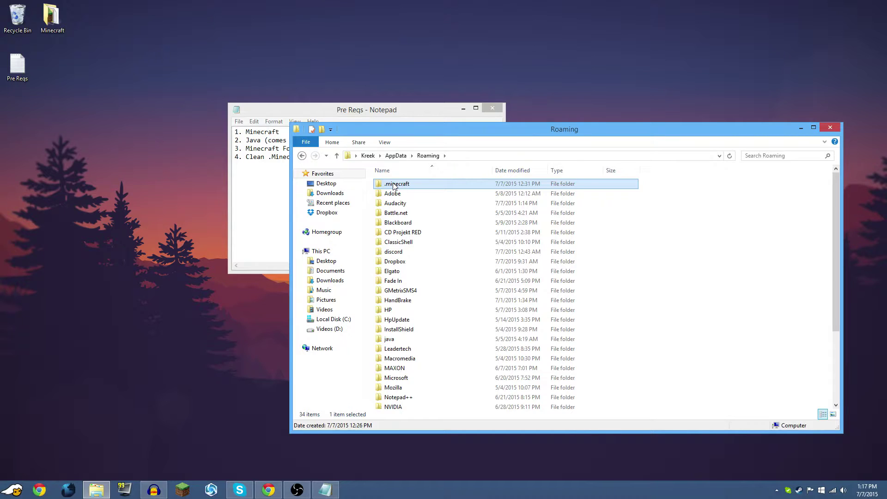
{"action": "right_click", "coordinate": [164, 68]}
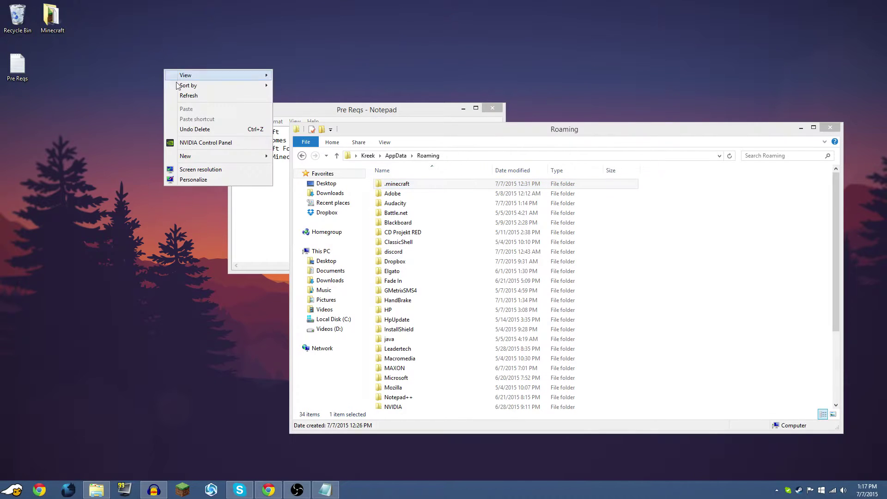
Step: Create a desktop folder named 'Backup' and place it beneath the Minecraft folder
{"action": "mouse_move", "coordinate": [218, 157]}
{"action": "left_click", "coordinate": [292, 159]}
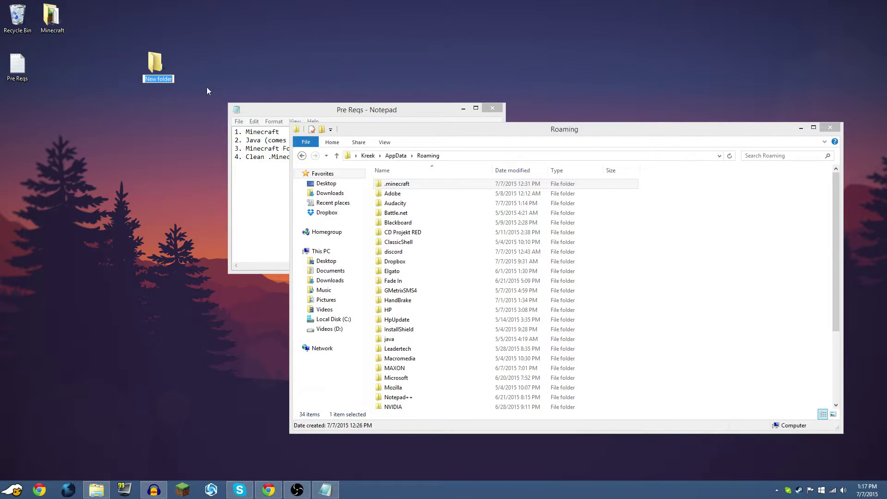
{"action": "type", "text": "Backup"}
{"action": "key", "text": "Return"}
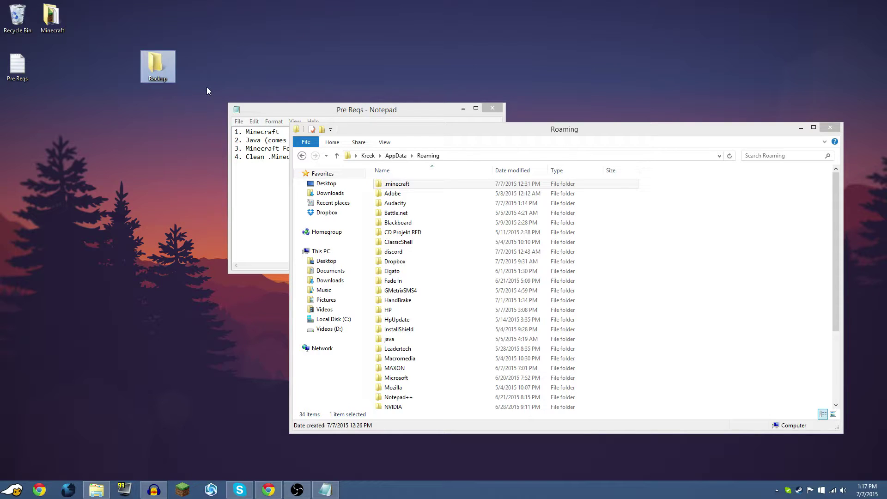
{"action": "left_click_drag", "start_coordinate": [153, 66], "coordinate": [66, 57]}
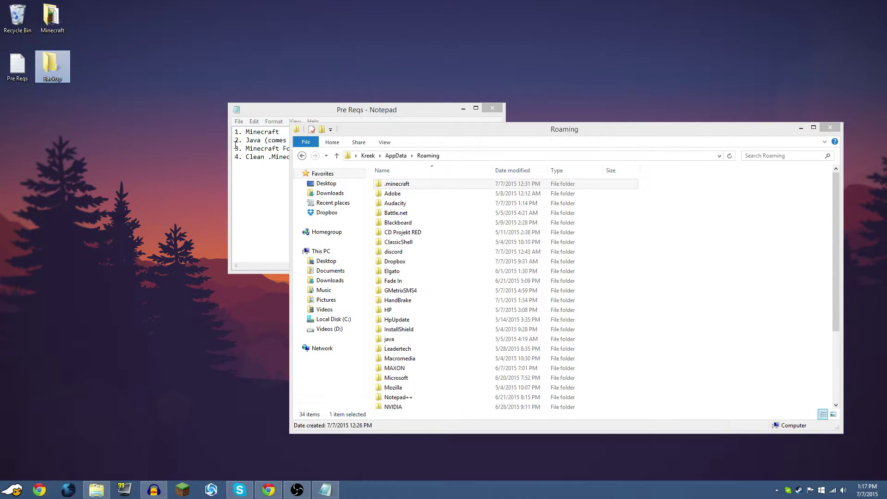
Step: Cut .minecraft from Roaming and paste it into the desktop Backup folder
{"action": "left_click", "coordinate": [379, 183]}
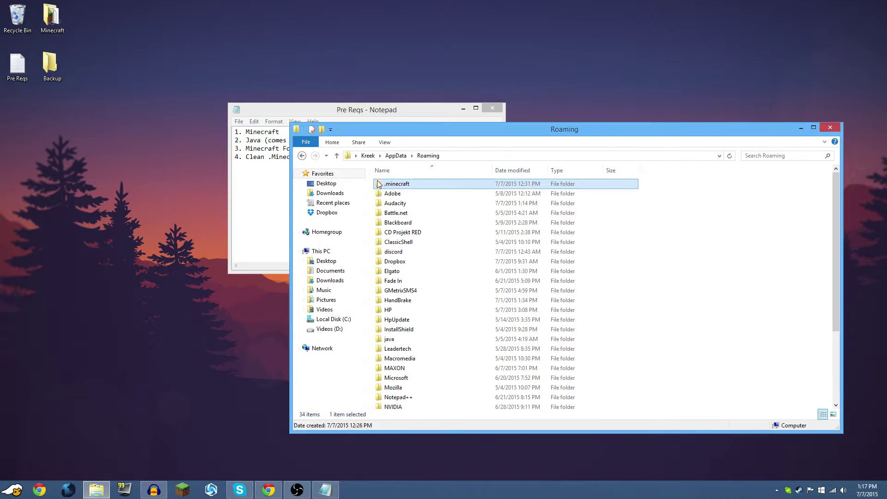
{"action": "right_click", "coordinate": [386, 184]}
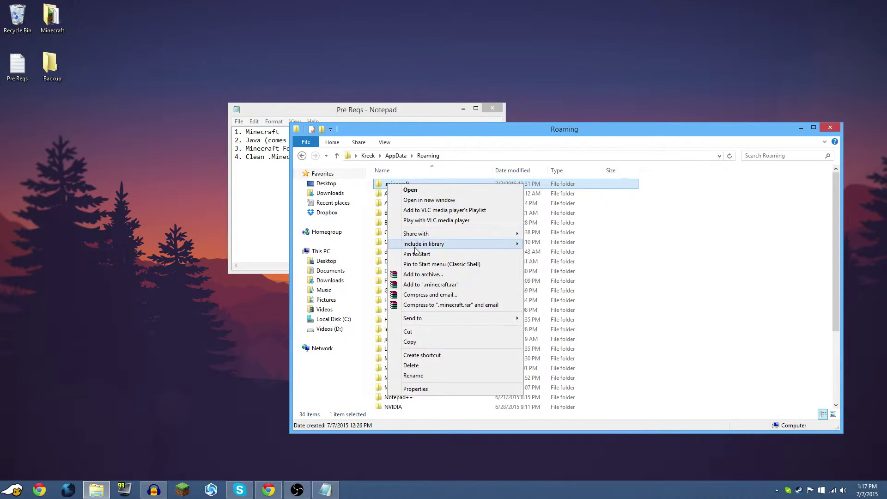
{"action": "left_click", "coordinate": [408, 331]}
{"action": "left_click", "coordinate": [55, 74]}
{"action": "double_click", "coordinate": [54, 74]}
{"action": "right_click", "coordinate": [389, 220]}
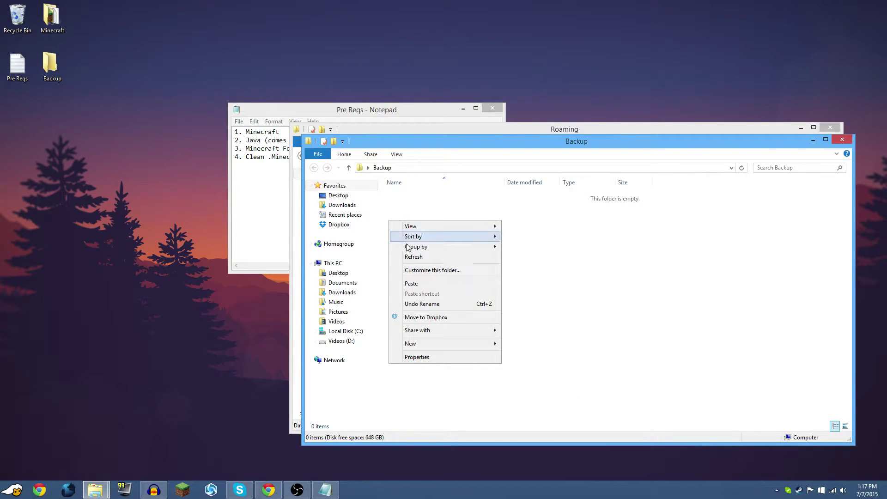
{"action": "left_click", "coordinate": [412, 284]}
Step: Snap the Backup window left and Roaming right, then select the backed-up .minecraft folder
{"action": "left_click_drag", "start_coordinate": [718, 141], "coordinate": [1, 132]}
{"action": "left_click", "coordinate": [537, 130]}
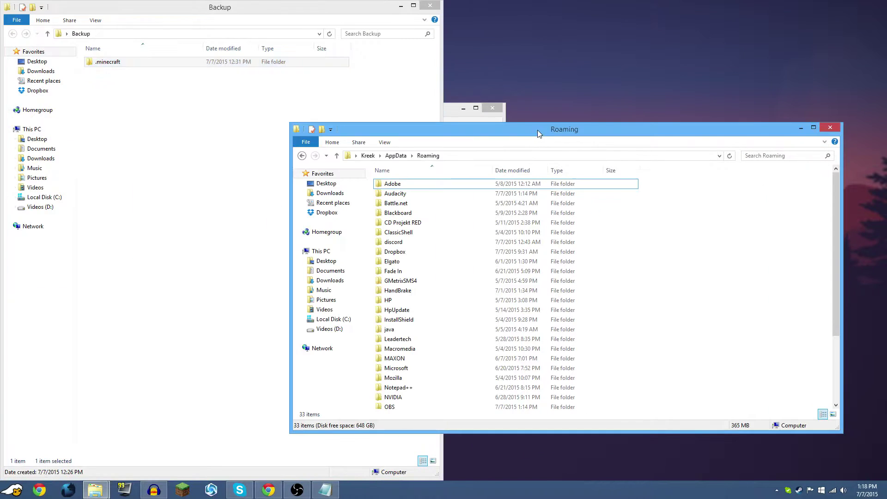
{"action": "key", "text": "super+Right"}
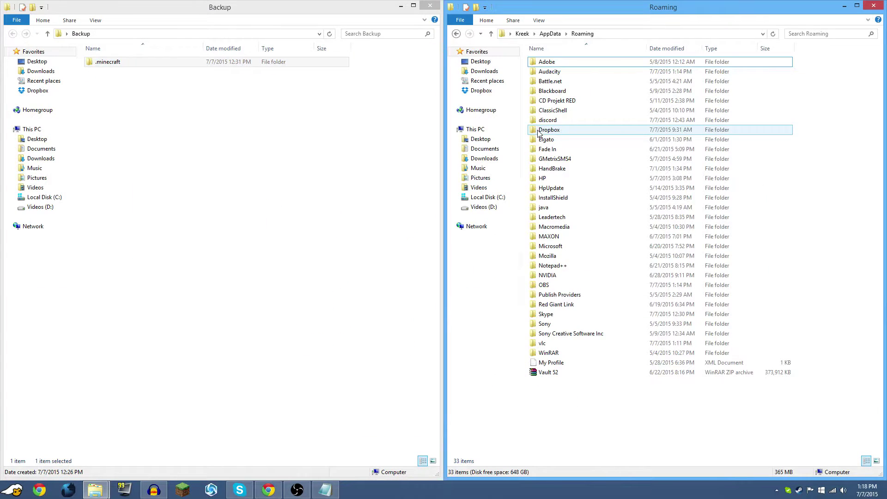
{"action": "left_click_drag", "start_coordinate": [170, 165], "coordinate": [191, 56]}
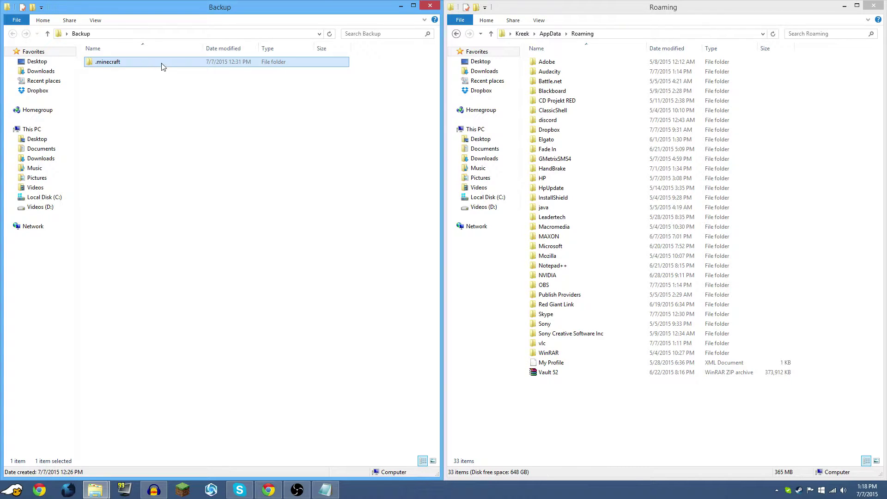
{"action": "key", "text": "F2"}
{"action": "left_click", "coordinate": [163, 90]}
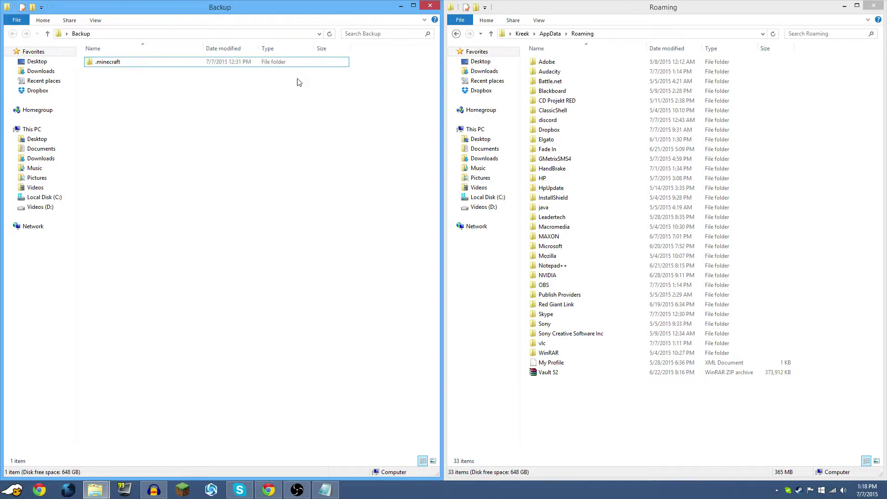
{"action": "left_click_drag", "start_coordinate": [166, 64], "coordinate": [213, 52]}
Step: Reposition the Backup window, confirm .minecraft is inside, and close the Backup window
{"action": "left_click_drag", "start_coordinate": [226, 13], "coordinate": [365, 95]}
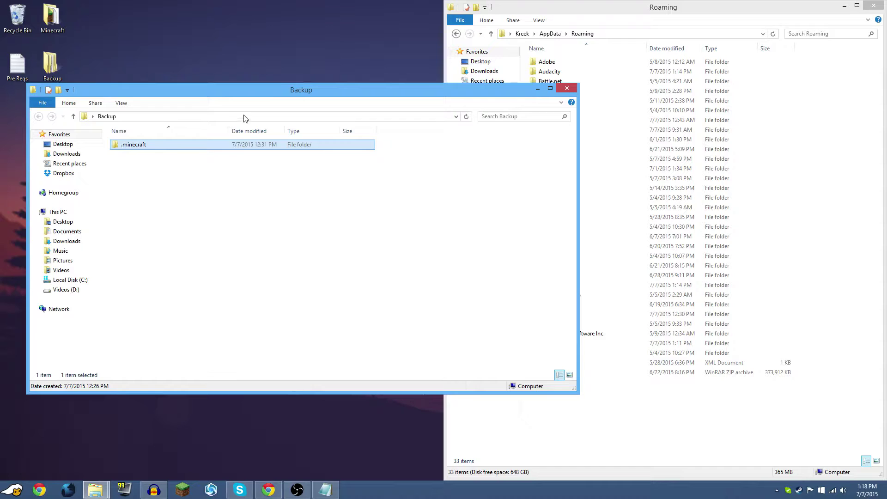
{"action": "left_click_drag", "start_coordinate": [210, 91], "coordinate": [207, 107]}
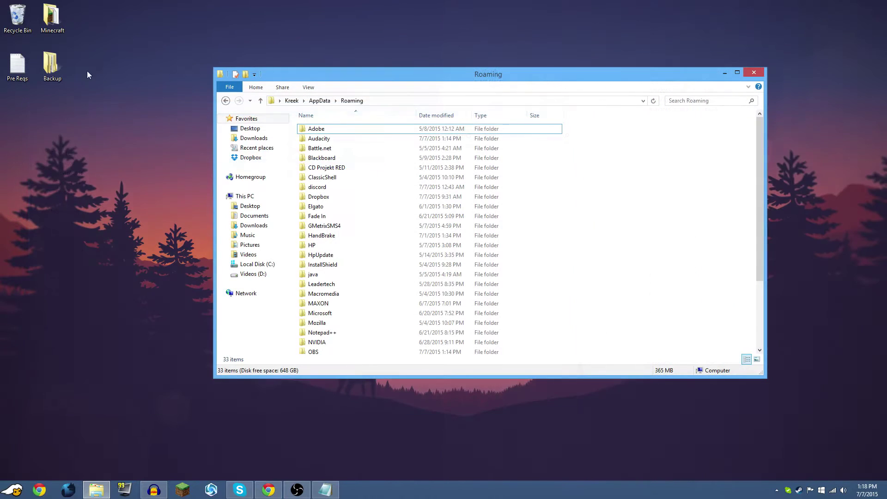
{"action": "double_click", "coordinate": [51, 64]}
{"action": "left_click", "coordinate": [341, 141]}
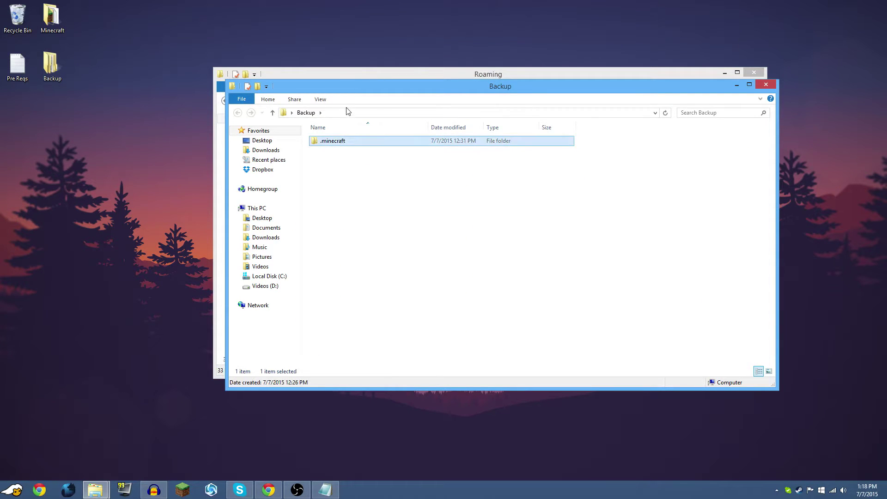
{"action": "left_click", "coordinate": [766, 85]}
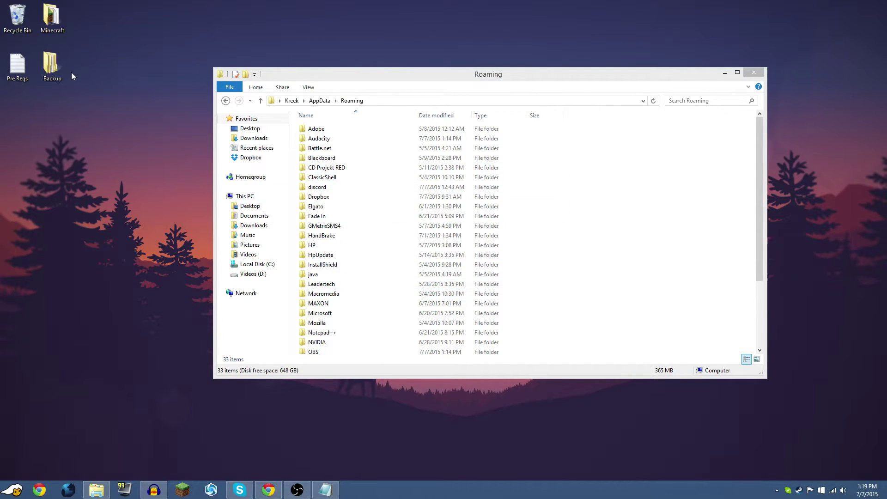
{"action": "double_click", "coordinate": [52, 19]}
Step: Start Minecraft.exe and arrange the launcher beside Roaming's newly created .minecraft folder
{"action": "double_click", "coordinate": [329, 172]}
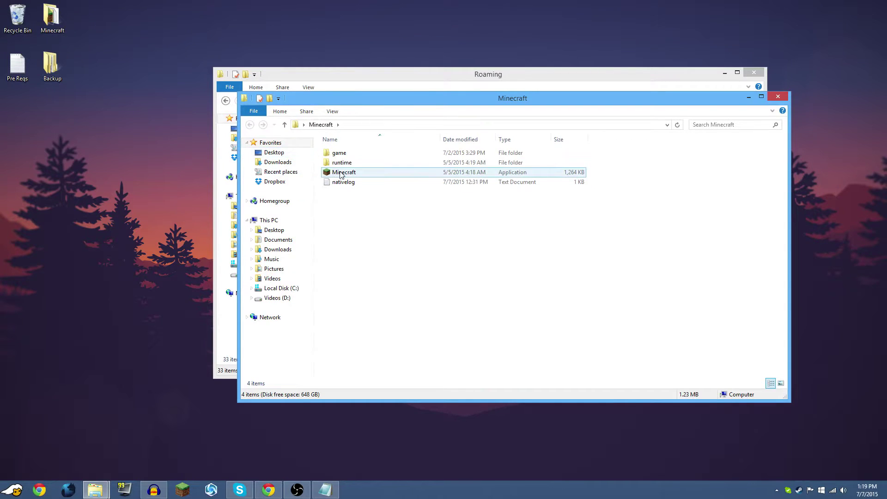
{"action": "left_click", "coordinate": [770, 98]}
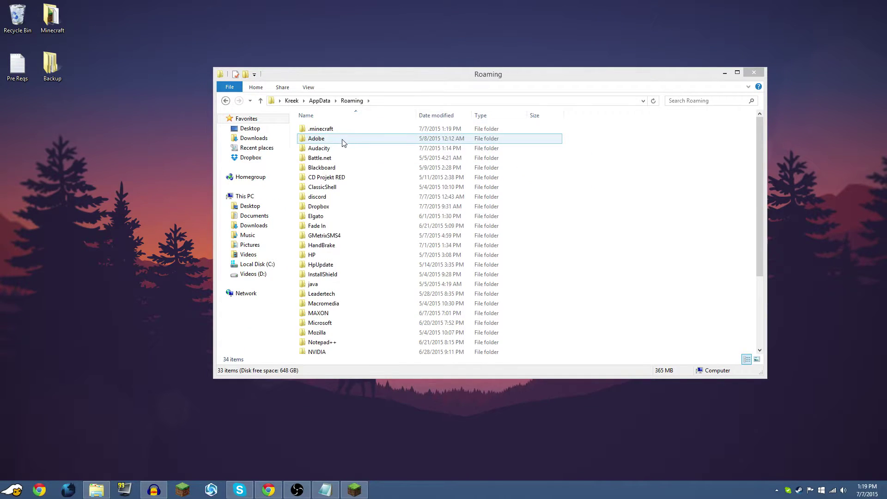
{"action": "left_click", "coordinate": [322, 130]}
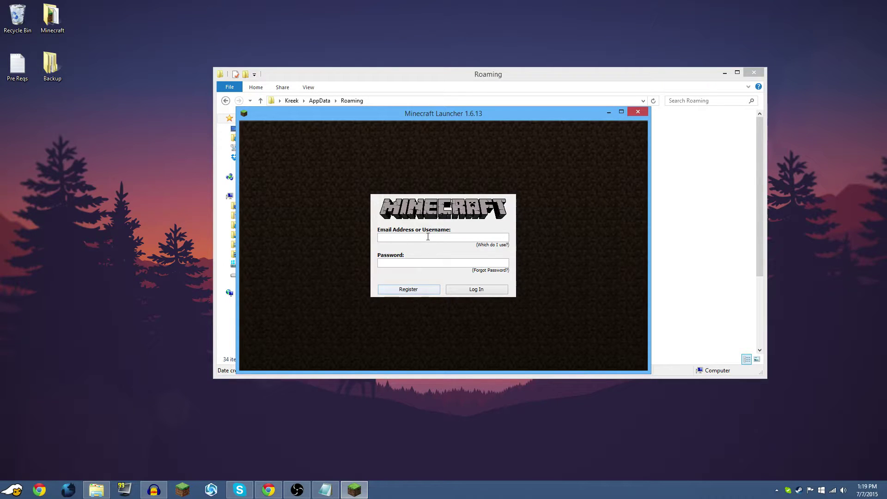
{"action": "left_click_drag", "start_coordinate": [447, 116], "coordinate": [364, 67]}
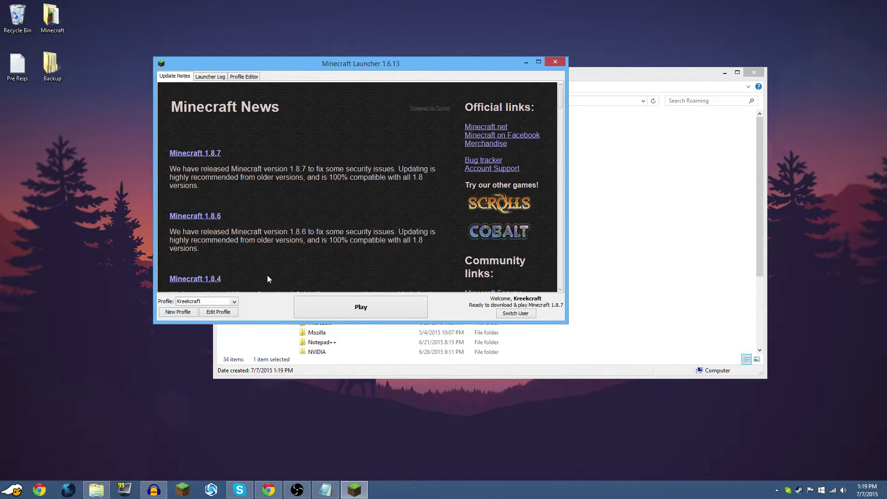
{"action": "left_click_drag", "start_coordinate": [436, 66], "coordinate": [398, 169]}
{"action": "left_click_drag", "start_coordinate": [592, 75], "coordinate": [699, 70]}
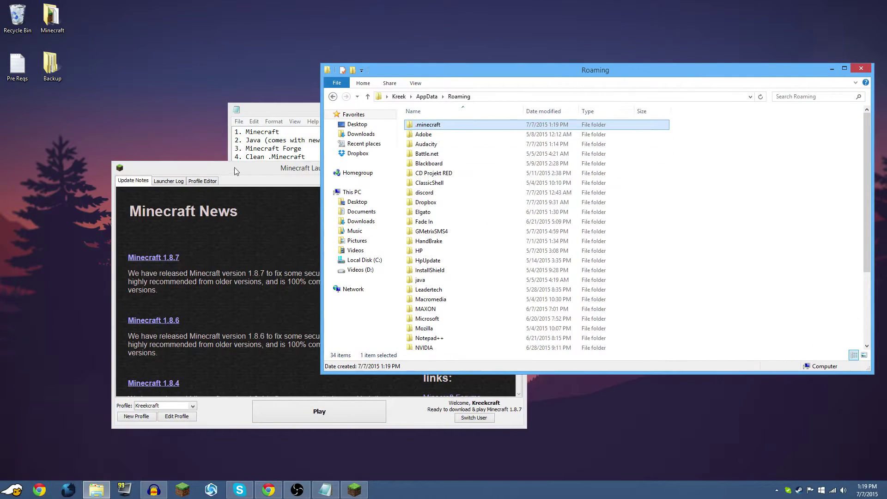
{"action": "left_click_drag", "start_coordinate": [234, 170], "coordinate": [319, 77]}
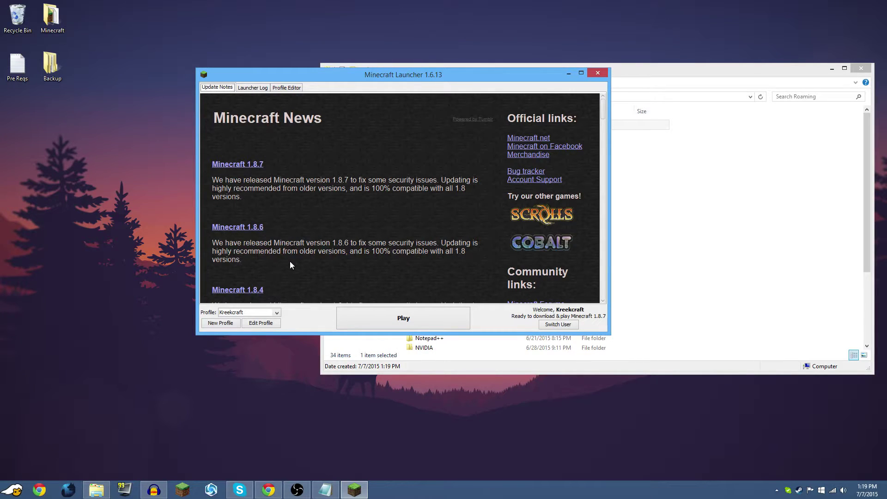
Step: Open Edit Profile and try release 1.8, then release 1.7.10, as the profile version
{"action": "left_click", "coordinate": [261, 324]}
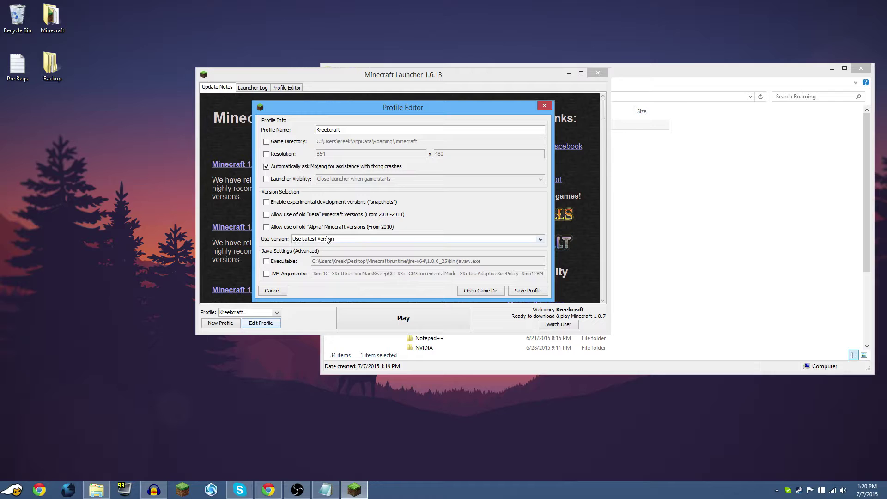
{"action": "left_click", "coordinate": [326, 239]}
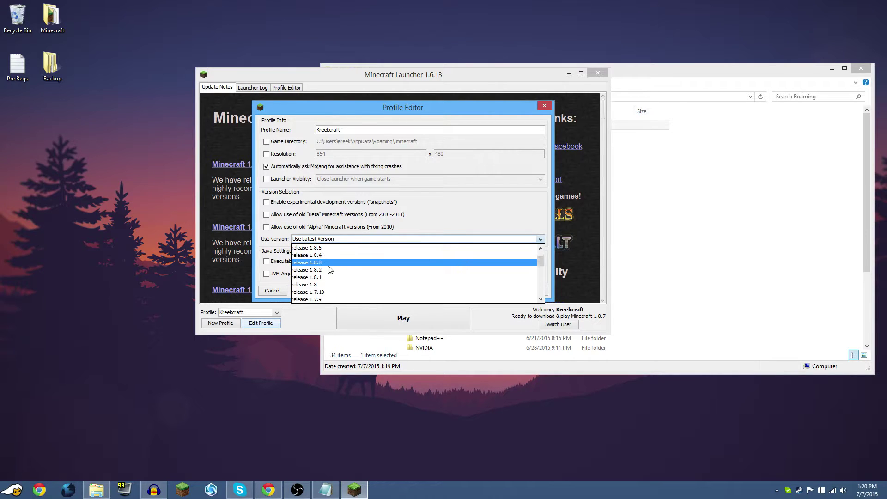
{"action": "scroll", "coordinate": [319, 273], "scroll_direction": "down", "scroll_amount": 1}
{"action": "left_click", "coordinate": [300, 285]}
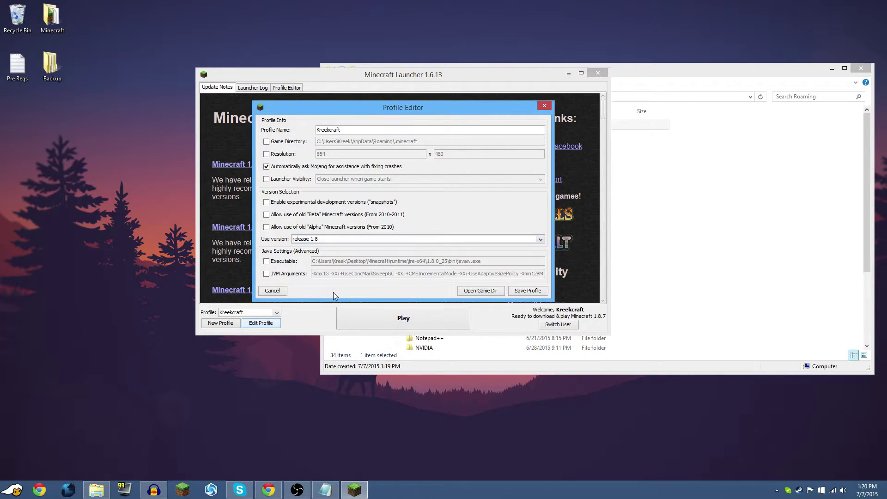
{"action": "left_click", "coordinate": [347, 240]}
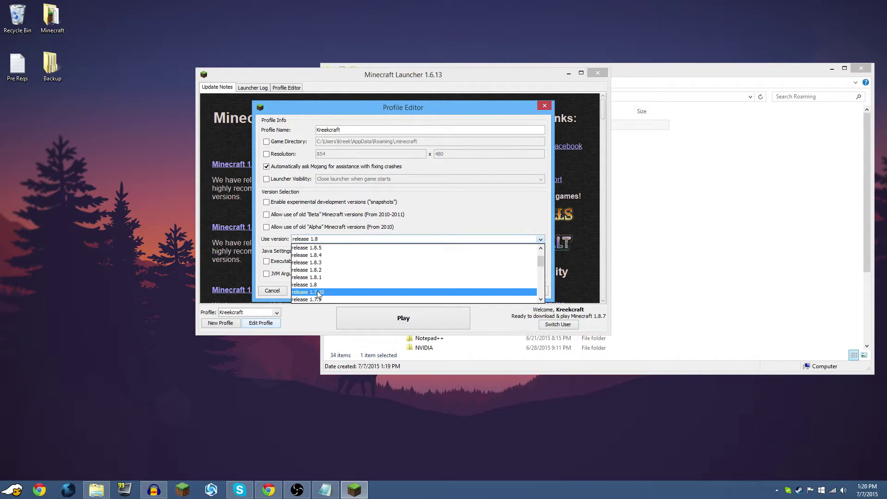
{"action": "left_click", "coordinate": [319, 292]}
Step: Try release 1.8.5, settle on release 1.8, save the profile and launch the game
{"action": "left_click", "coordinate": [350, 239]}
{"action": "scroll", "coordinate": [360, 268], "scroll_direction": "up", "scroll_amount": 3}
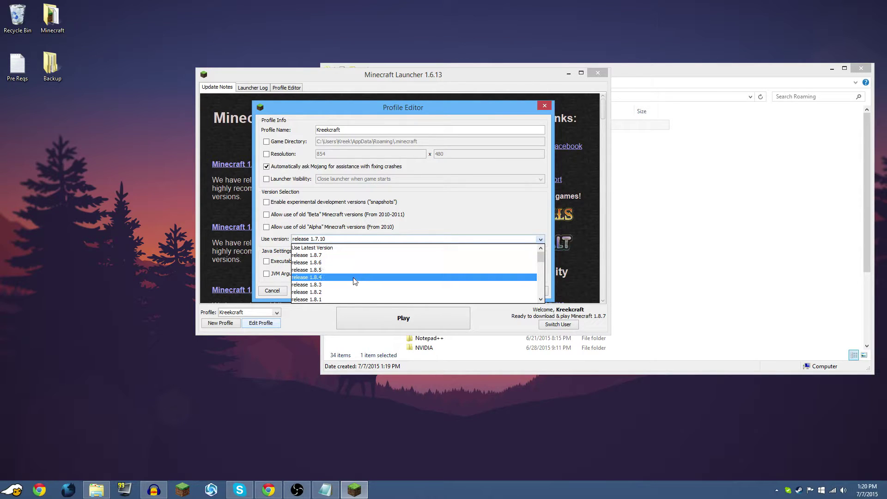
{"action": "left_click", "coordinate": [333, 266]}
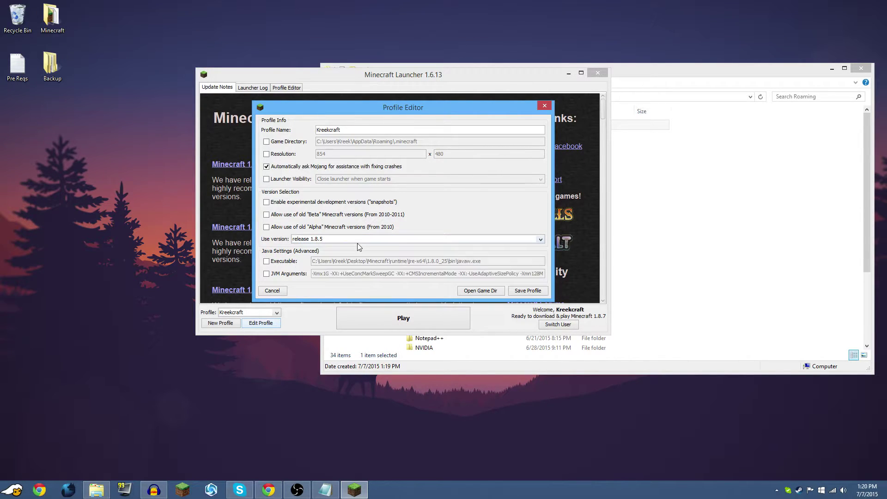
{"action": "left_click", "coordinate": [362, 240]}
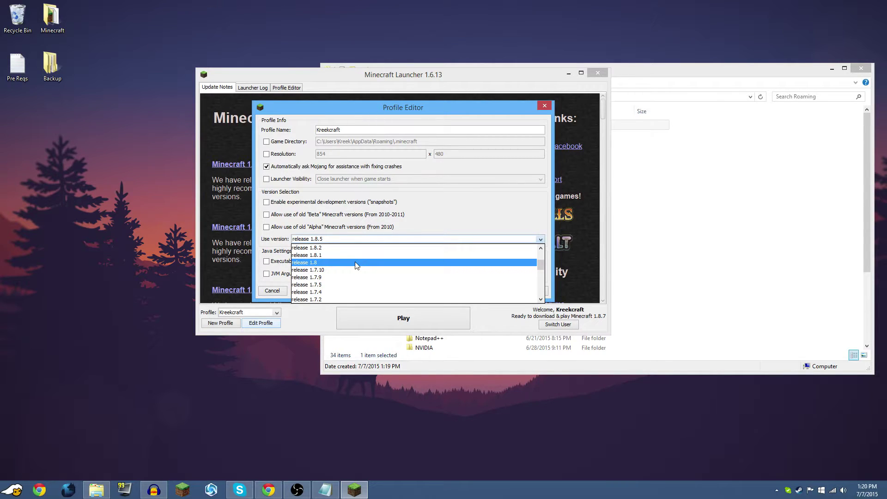
{"action": "left_click", "coordinate": [355, 264]}
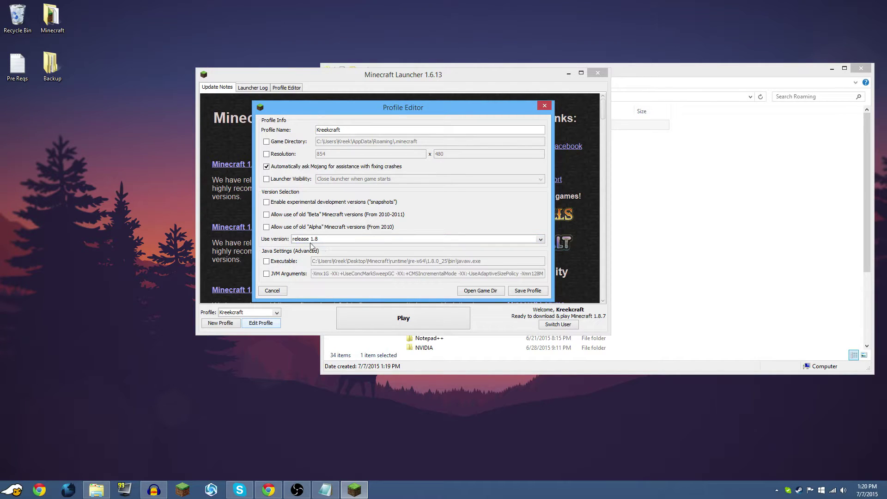
{"action": "left_click", "coordinate": [527, 291]}
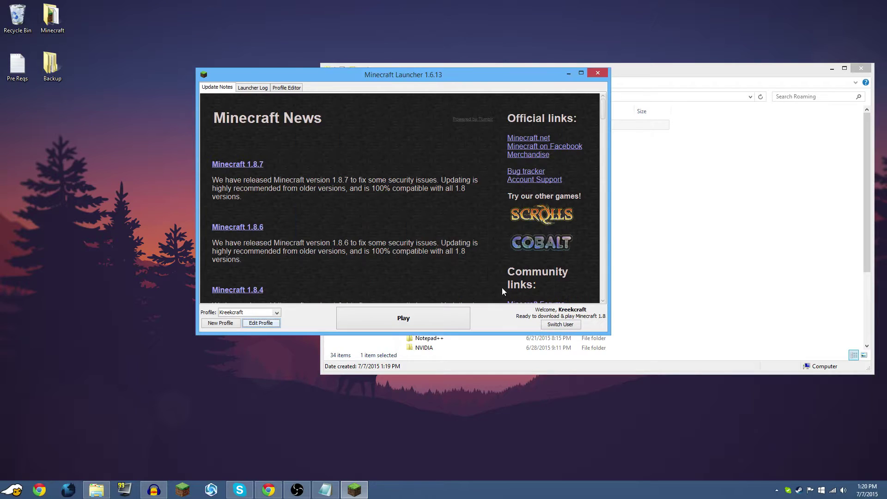
{"action": "left_click", "coordinate": [363, 315]}
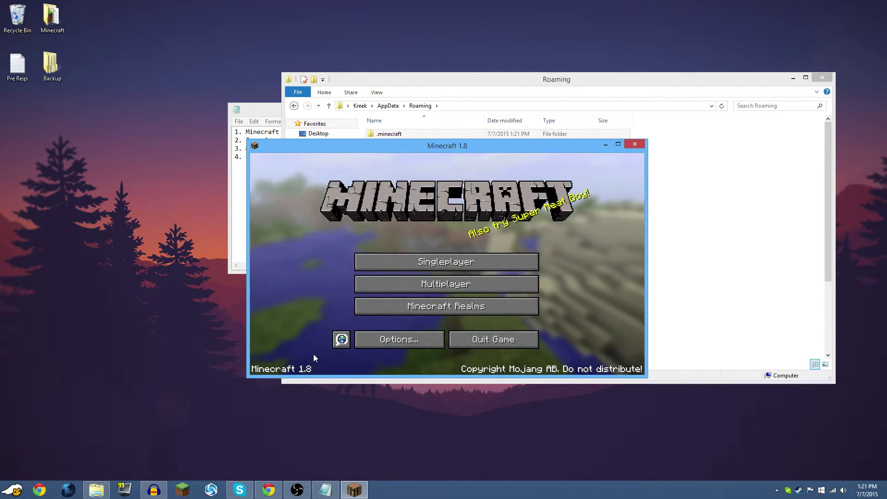
Step: Quit Minecraft 1.8 from its title screen
{"action": "left_click", "coordinate": [480, 339]}
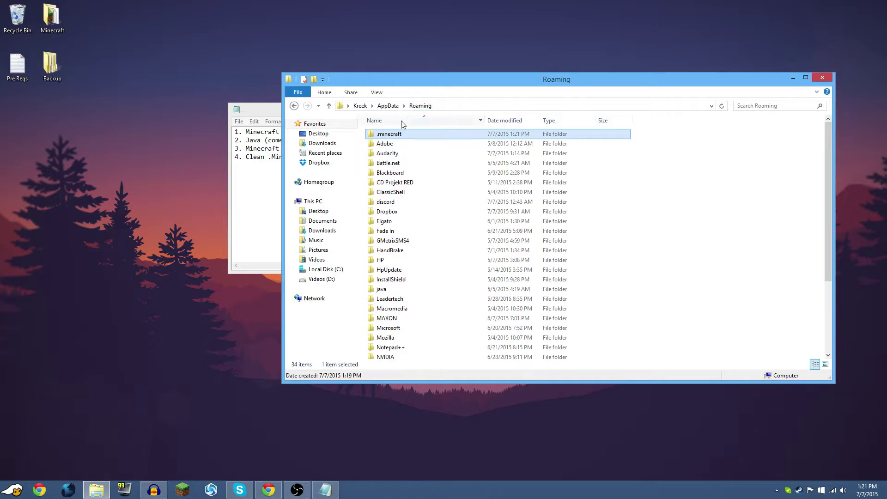
{"action": "double_click", "coordinate": [400, 135]}
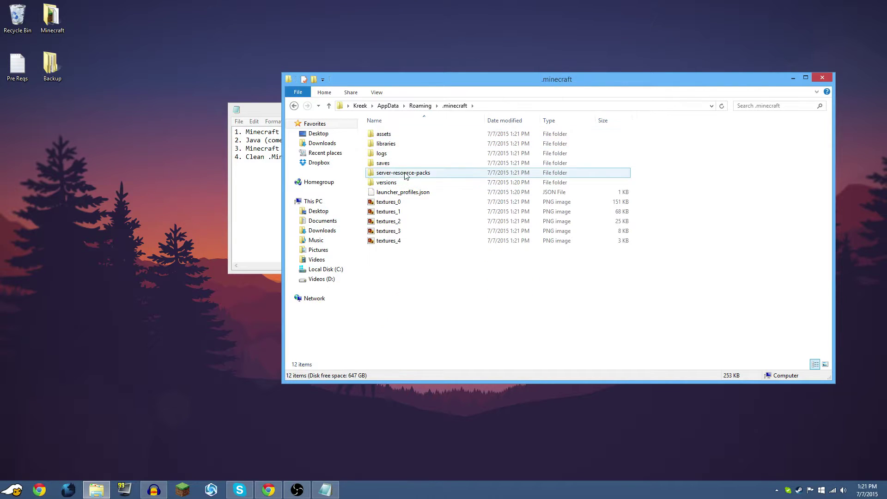
{"action": "left_click_drag", "start_coordinate": [414, 307], "coordinate": [431, 101]}
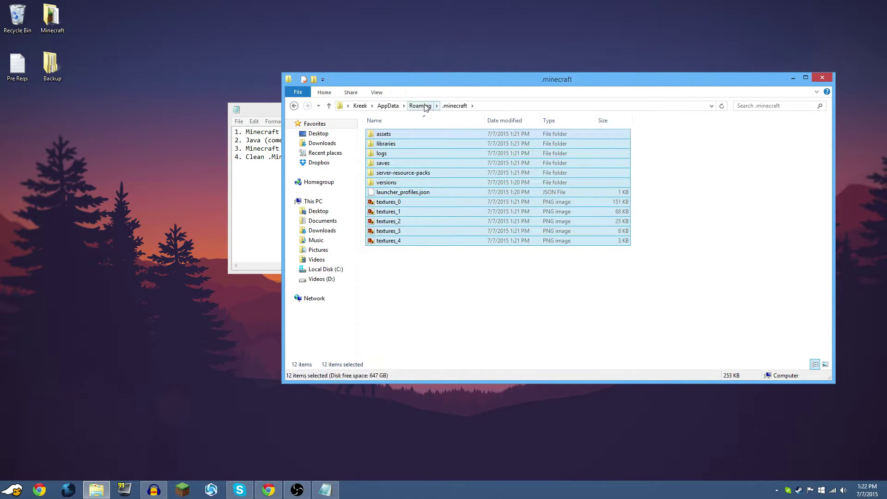
{"action": "left_click", "coordinate": [420, 106]}
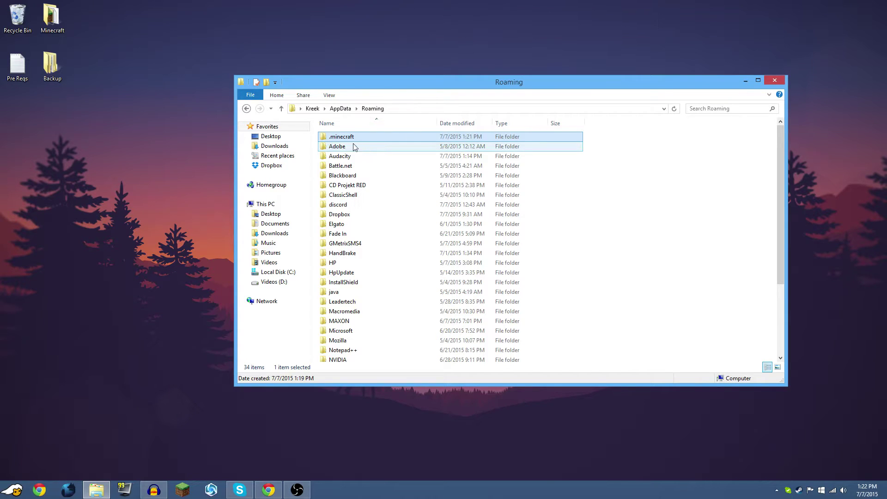
{"action": "double_click", "coordinate": [52, 69]}
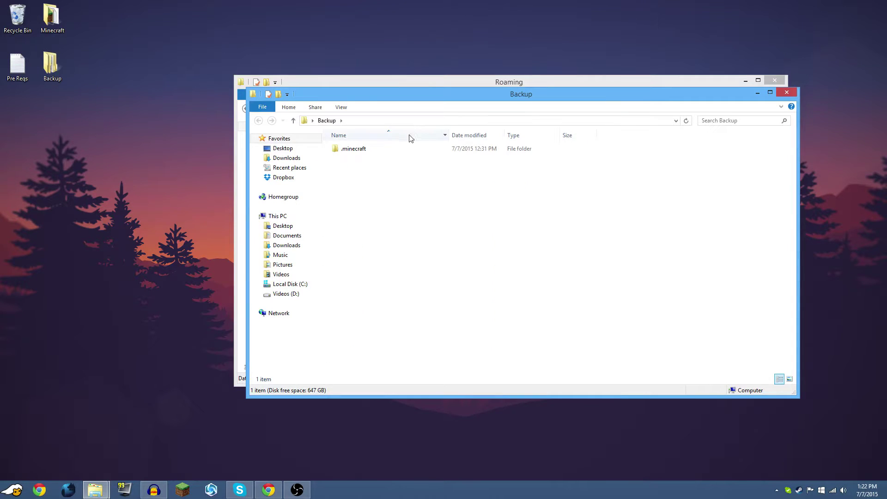
{"action": "left_click", "coordinate": [786, 92]}
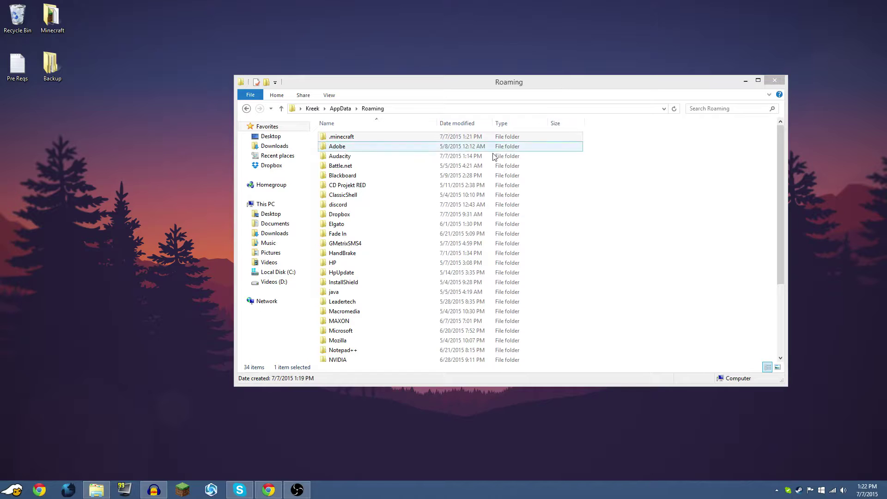
{"action": "left_click", "coordinate": [268, 489]}
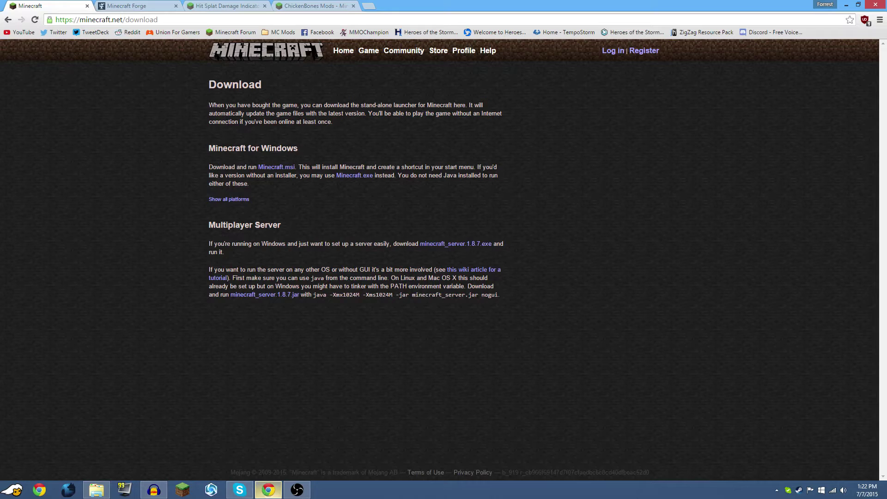
Step: On the Minecraft Forge tab, scroll to the 1.8 downloads and pick the latest Windows installer
{"action": "left_click", "coordinate": [139, 7]}
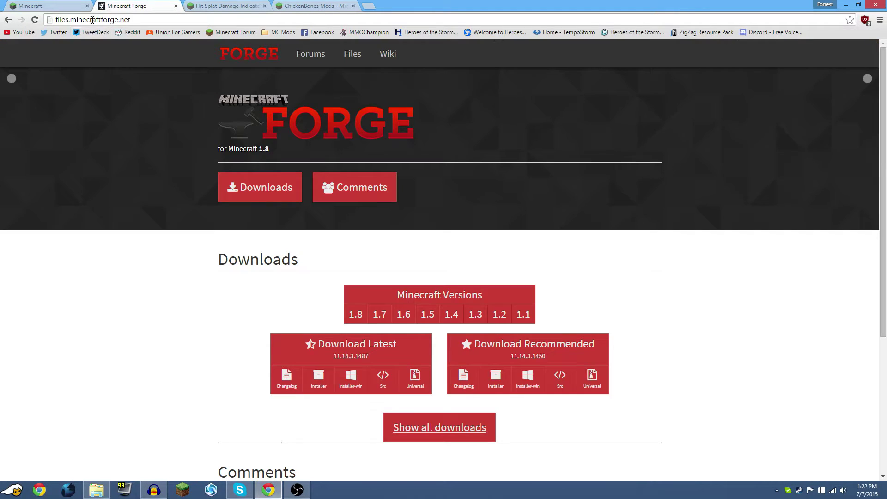
{"action": "left_click_drag", "start_coordinate": [137, 19], "coordinate": [48, 19]}
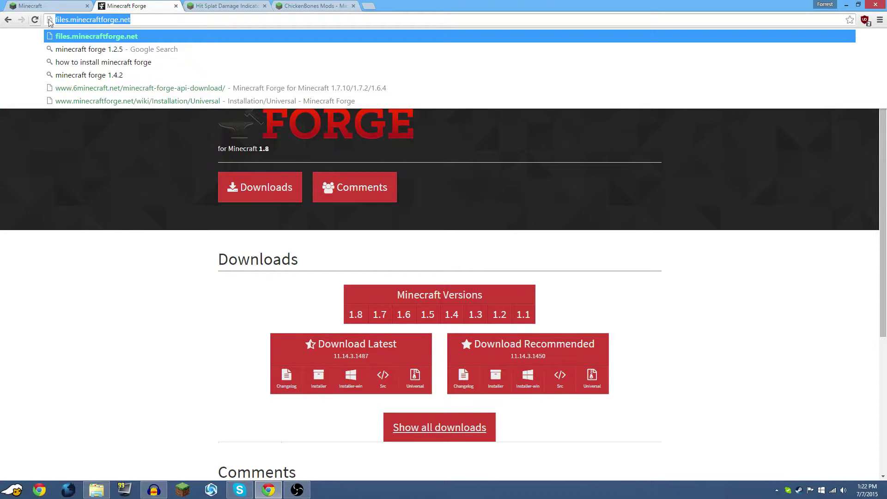
{"action": "left_click", "coordinate": [100, 148]}
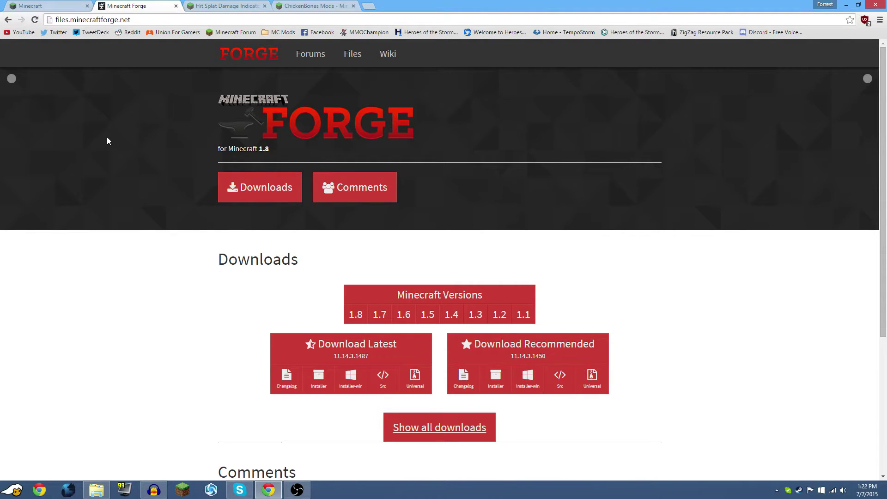
{"action": "scroll", "coordinate": [87, 109], "scroll_direction": "down", "scroll_amount": 1}
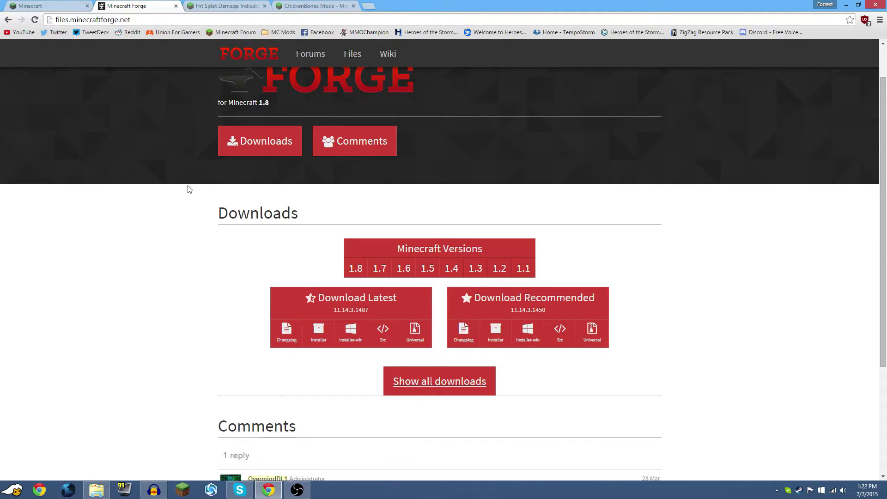
{"action": "scroll", "coordinate": [194, 197], "scroll_direction": "down", "scroll_amount": 1}
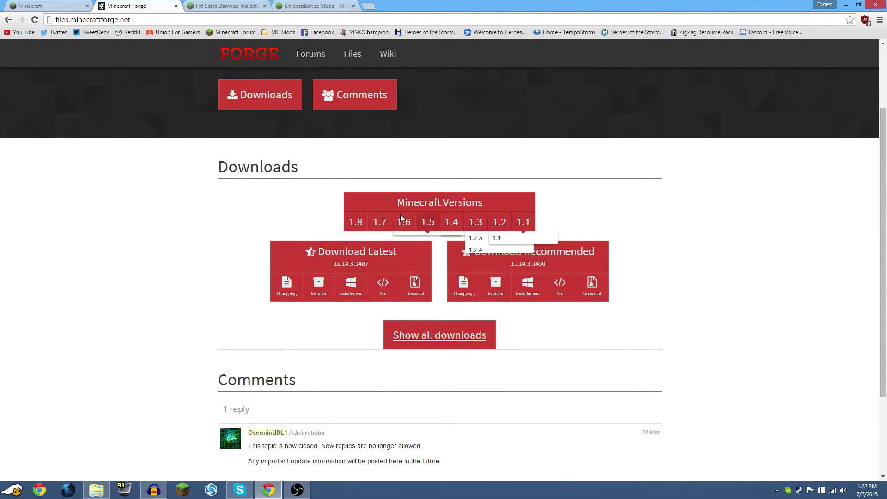
{"action": "mouse_move", "coordinate": [353, 220]}
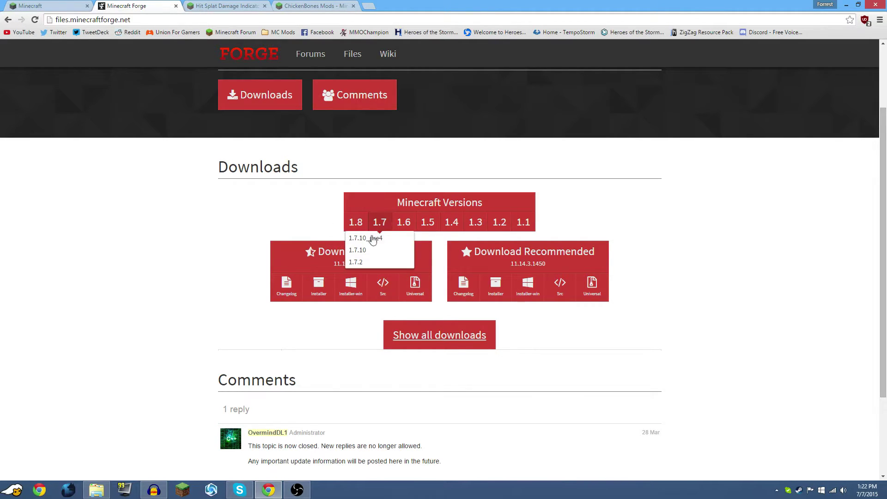
{"action": "mouse_move", "coordinate": [404, 214]}
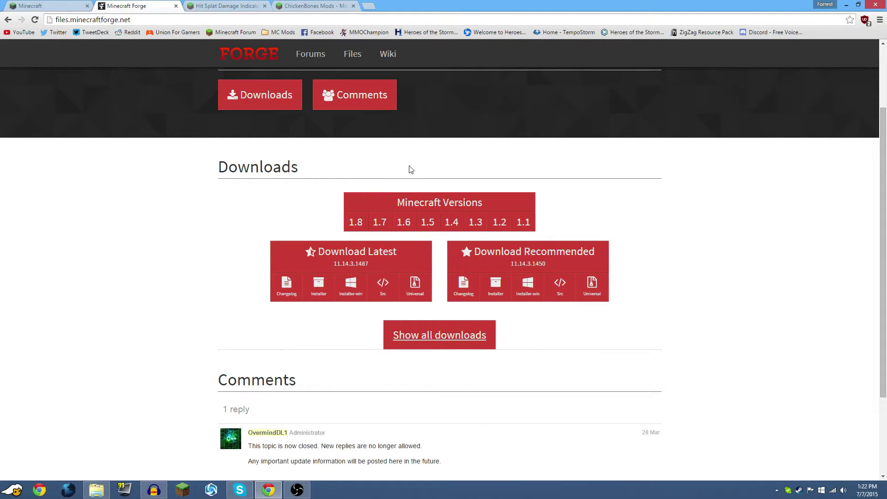
{"action": "scroll", "coordinate": [325, 191], "scroll_direction": "down", "scroll_amount": 1}
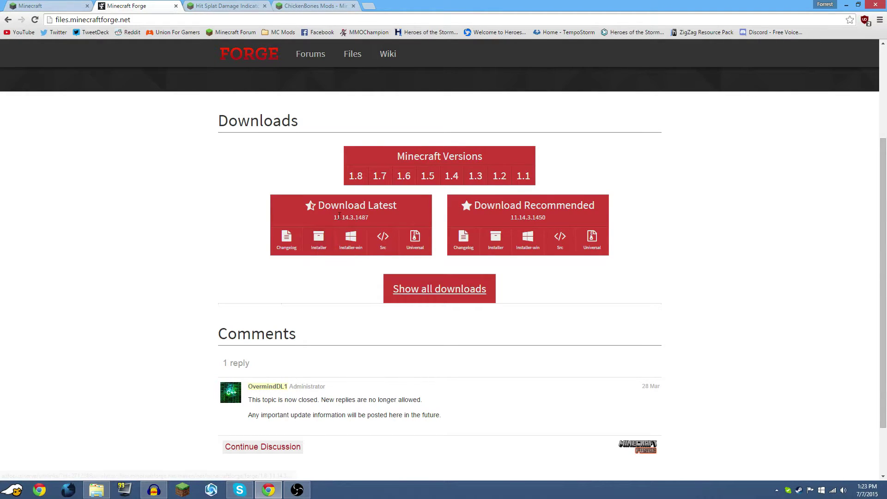
{"action": "left_click", "coordinate": [359, 243]}
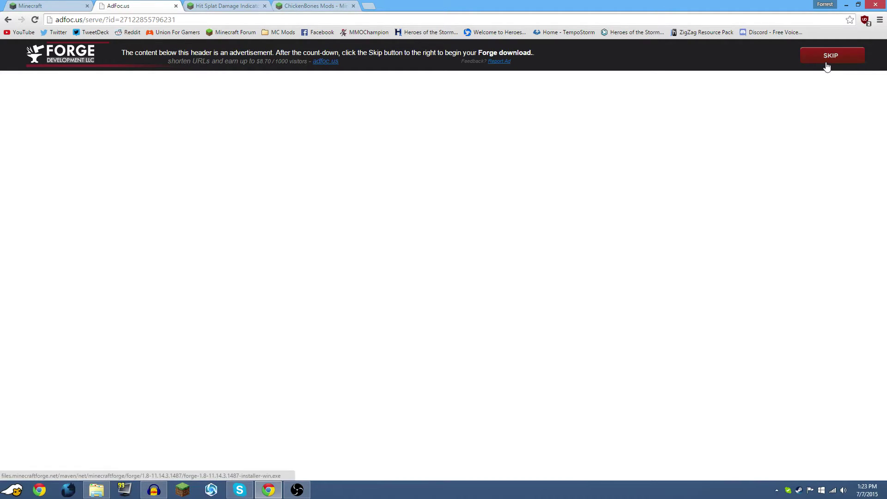
Step: Skip the adfoc.us advert to download forge-1.8-11.14.3.1487-installer-win.exe
{"action": "left_click", "coordinate": [827, 66]}
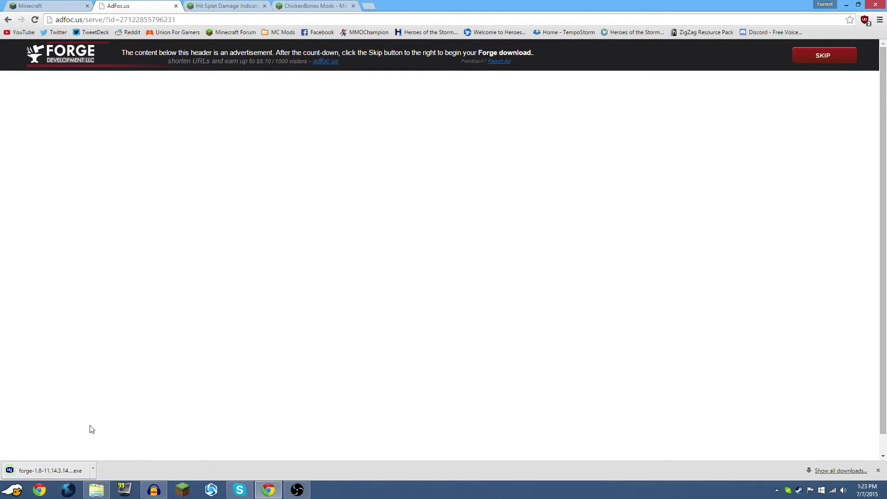
Step: Run the downloaded Forge 11.14.3.1487 installer, approve the UAC prompt, and minimize Chrome
{"action": "left_click", "coordinate": [48, 469]}
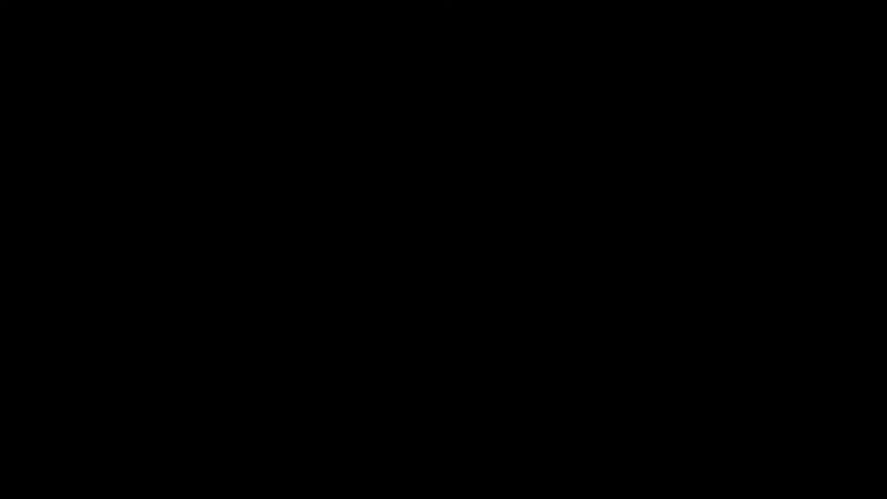
{"action": "left_click", "coordinate": [432, 323]}
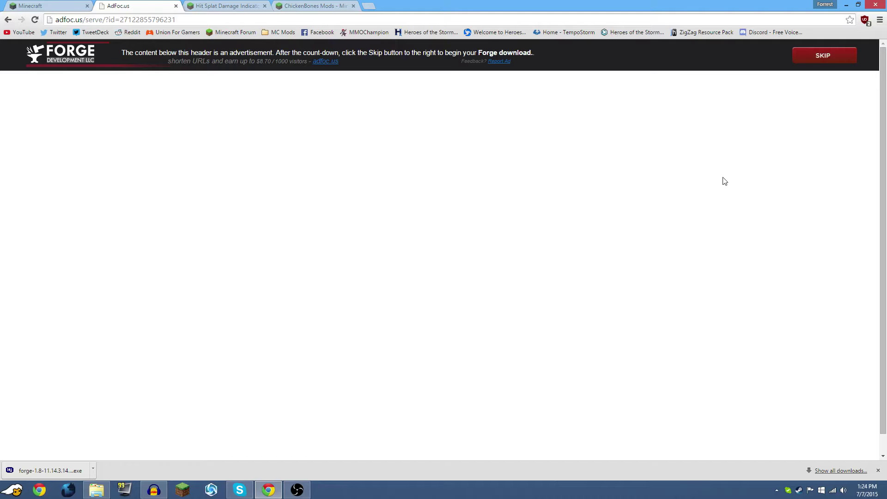
{"action": "left_click", "coordinate": [846, 5]}
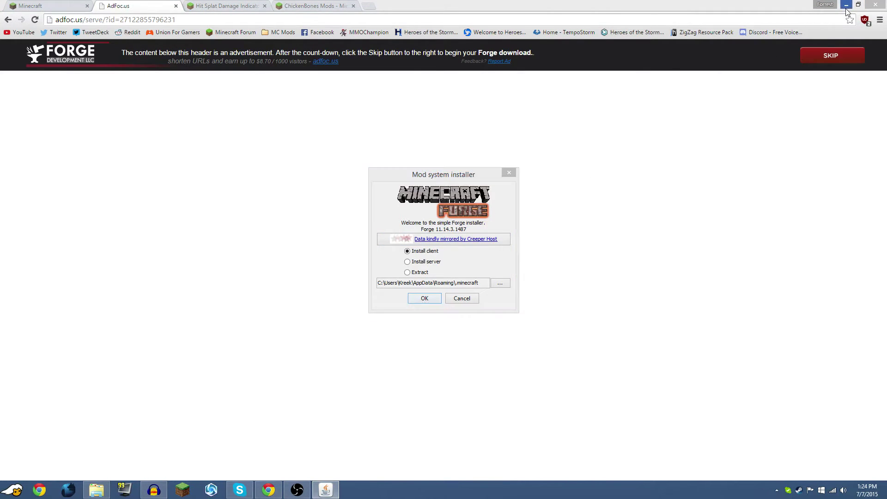
Step: Place the Forge installer window beside the Roaming folder window, keeping the installer in front
{"action": "left_click_drag", "start_coordinate": [440, 180], "coordinate": [403, 87]}
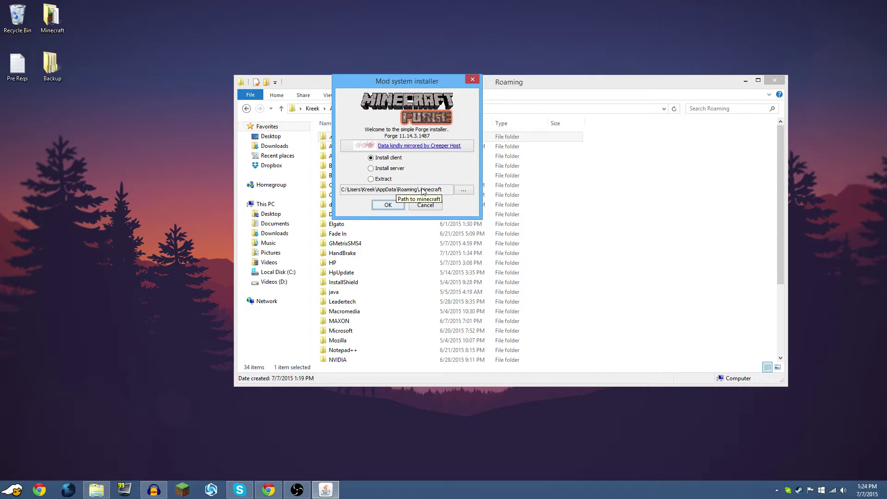
{"action": "left_click_drag", "start_coordinate": [422, 83], "coordinate": [219, 119]}
{"action": "left_click", "coordinate": [321, 139]}
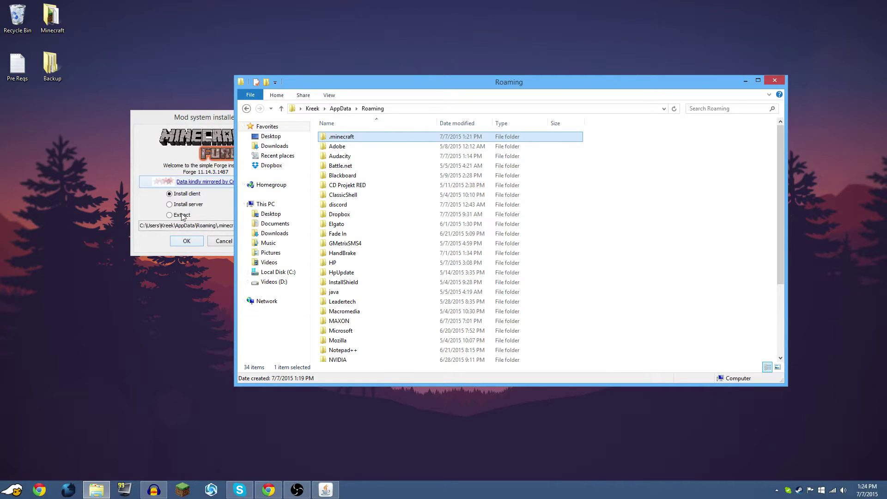
{"action": "left_click", "coordinate": [162, 240]}
Step: Install the Forge client into .minecraft, inspect the updated versions folder and launcher profiles, then return to Roaming
{"action": "left_click", "coordinate": [176, 243]}
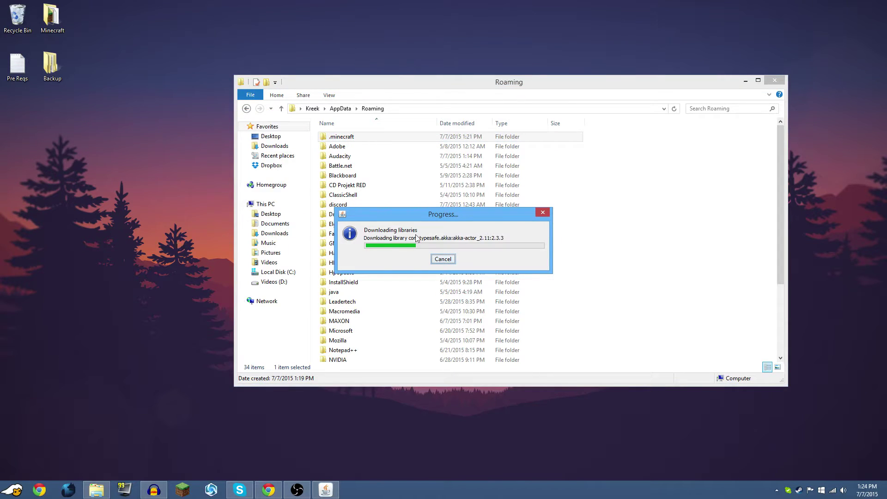
{"action": "double_click", "coordinate": [368, 138]}
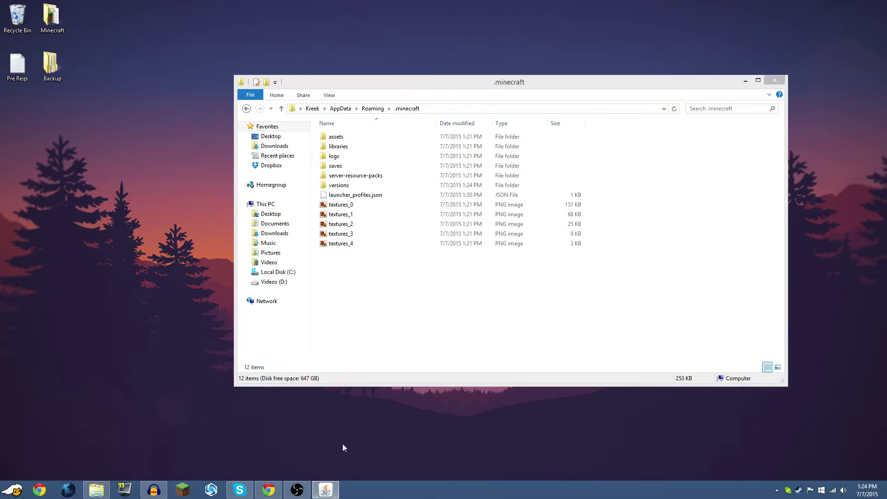
{"action": "left_click_drag", "start_coordinate": [445, 85], "coordinate": [342, 286]}
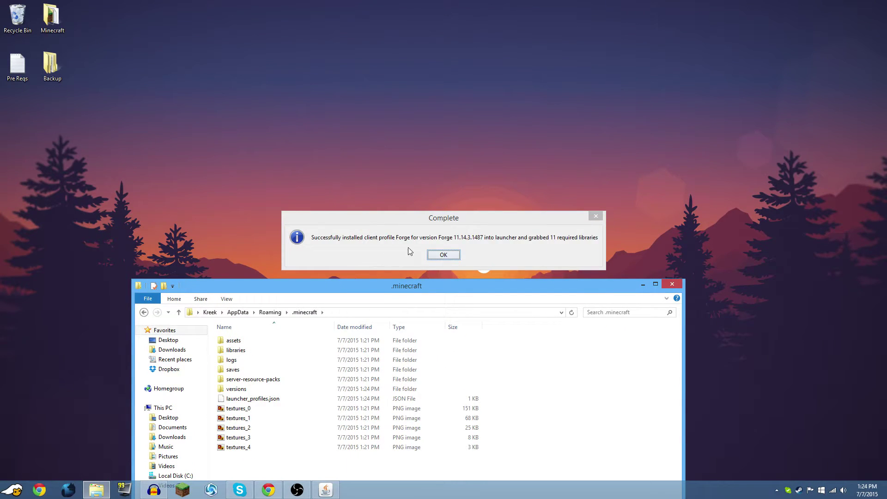
{"action": "left_click", "coordinate": [446, 255]}
{"action": "left_click_drag", "start_coordinate": [428, 290], "coordinate": [468, 94]}
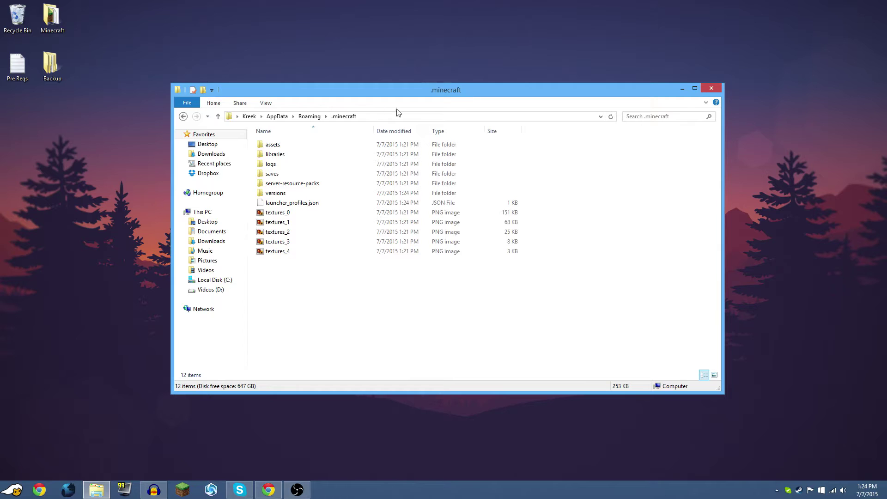
{"action": "left_click", "coordinate": [309, 117]}
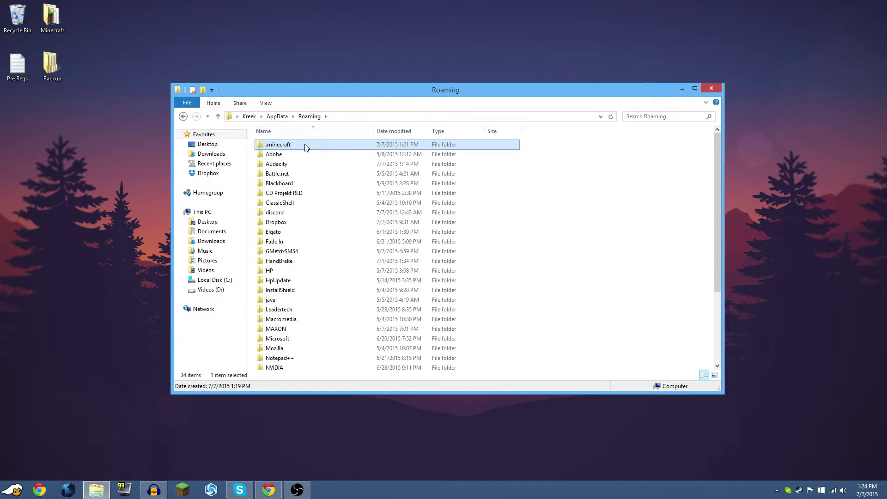
Step: Start the Minecraft launcher from the desktop Minecraft folder and close that folder
{"action": "double_click", "coordinate": [53, 19]}
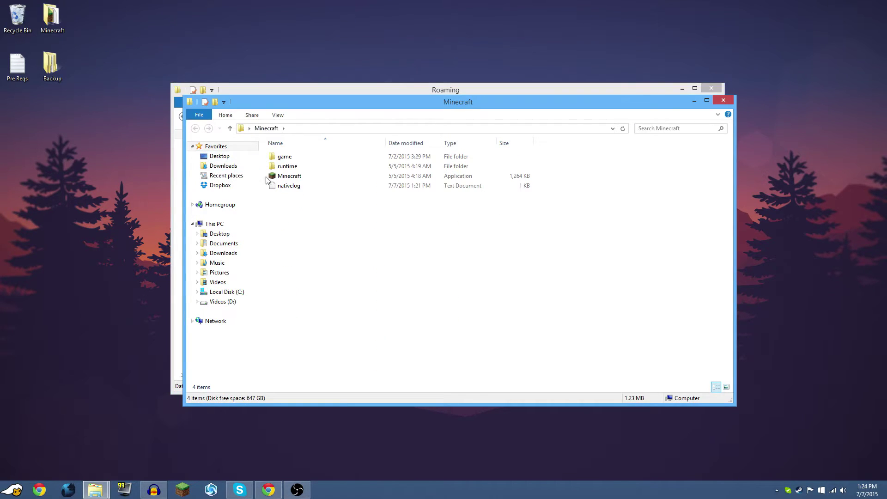
{"action": "double_click", "coordinate": [284, 176]}
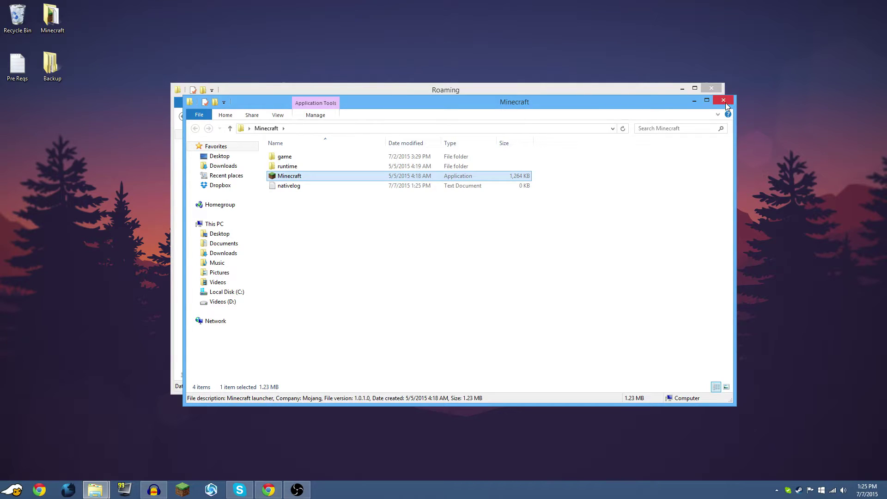
{"action": "left_click", "coordinate": [726, 103]}
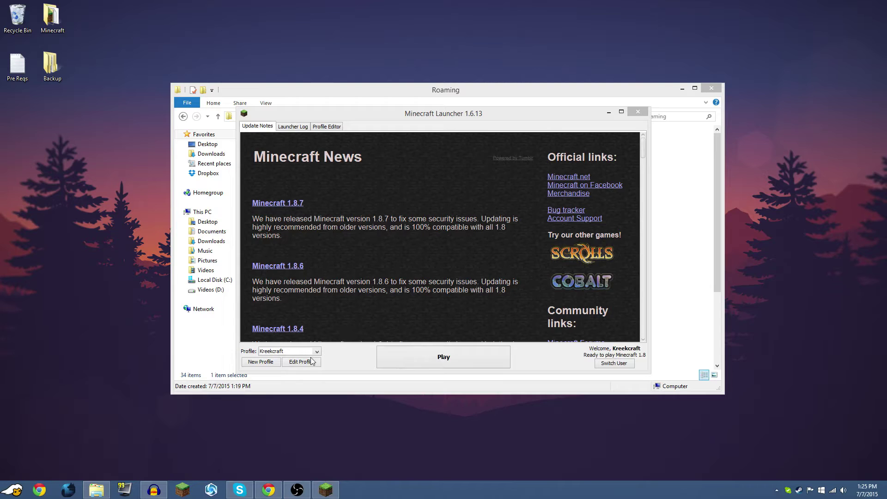
Step: Select the Forge profile and play Minecraft 1.8-Forge11.14.3.1487
{"action": "left_click", "coordinate": [283, 352]}
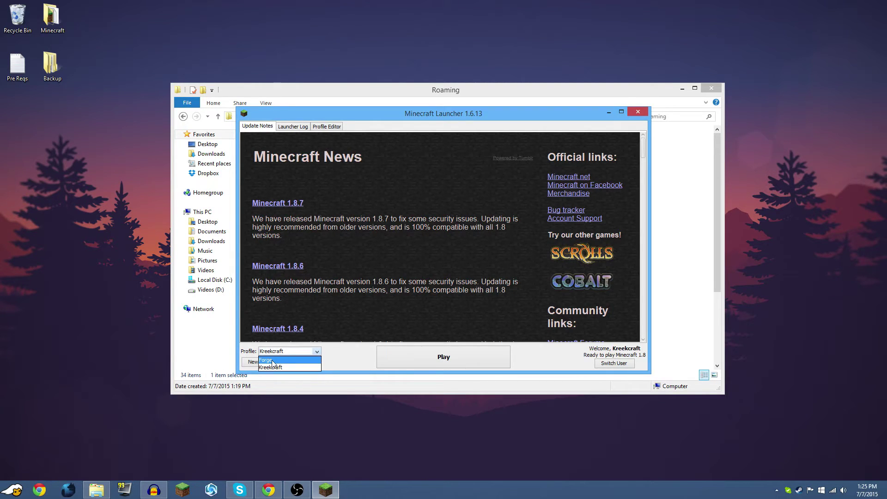
{"action": "left_click", "coordinate": [272, 360]}
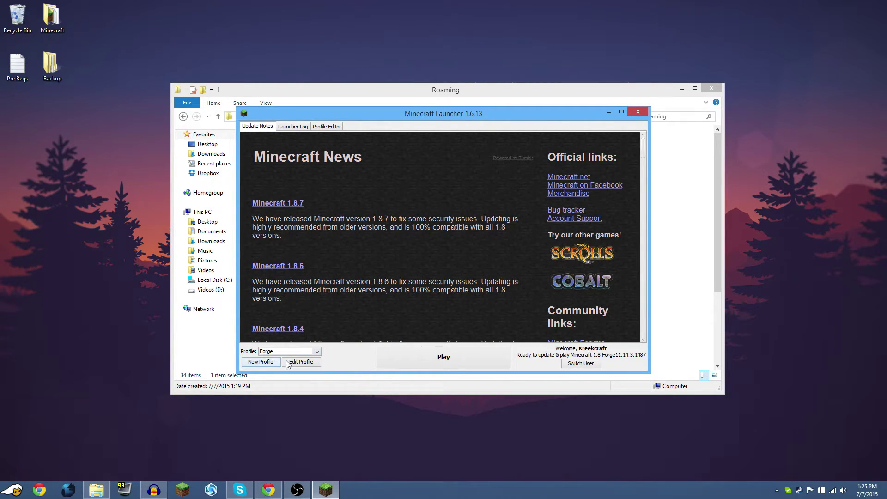
{"action": "left_click", "coordinate": [415, 353]}
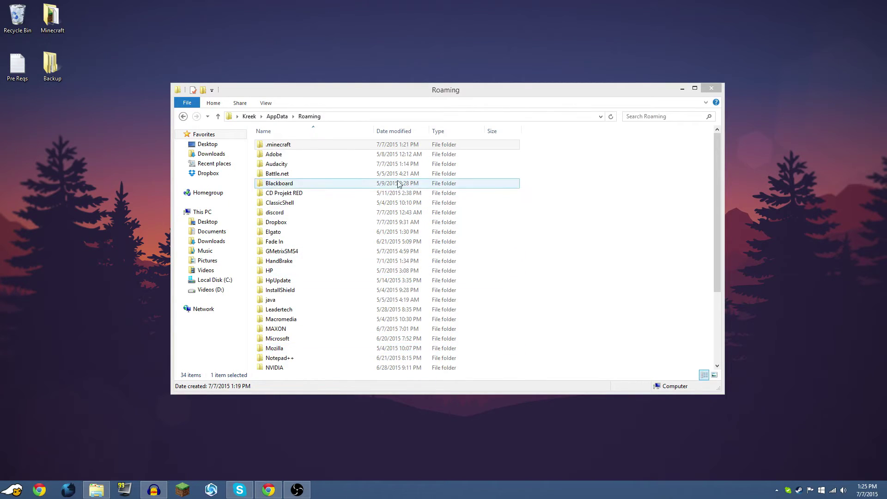
Step: Open .minecraft and check the newly created mods folder
{"action": "left_click", "coordinate": [309, 155]}
{"action": "double_click", "coordinate": [321, 146]}
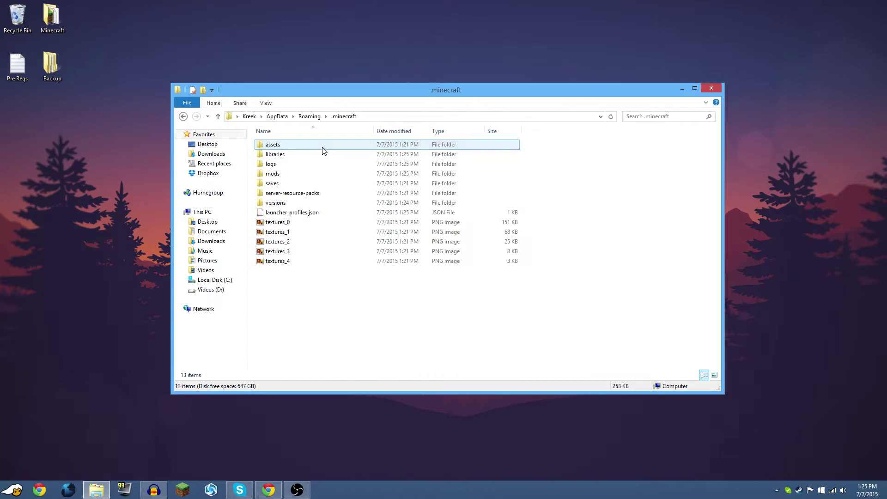
{"action": "left_click_drag", "start_coordinate": [362, 90], "coordinate": [590, 92]}
{"action": "left_click", "coordinate": [502, 175]}
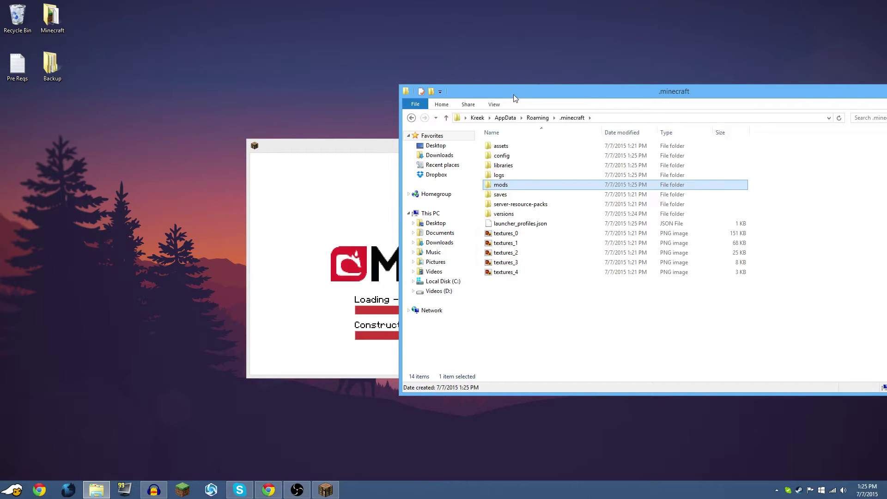
Step: Minimize the .minecraft window and maximize the loading Minecraft window to full screen
{"action": "left_click_drag", "start_coordinate": [509, 93], "coordinate": [364, 77]}
{"action": "left_click", "coordinate": [764, 74]}
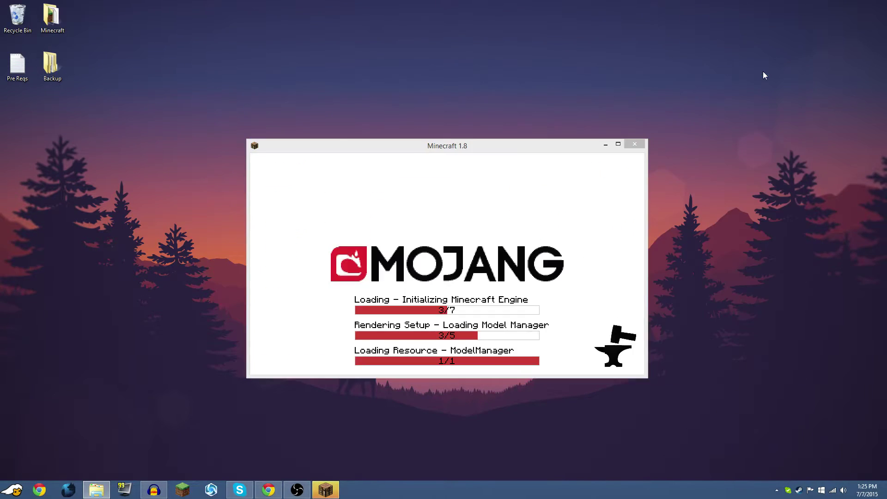
{"action": "left_click", "coordinate": [469, 280]}
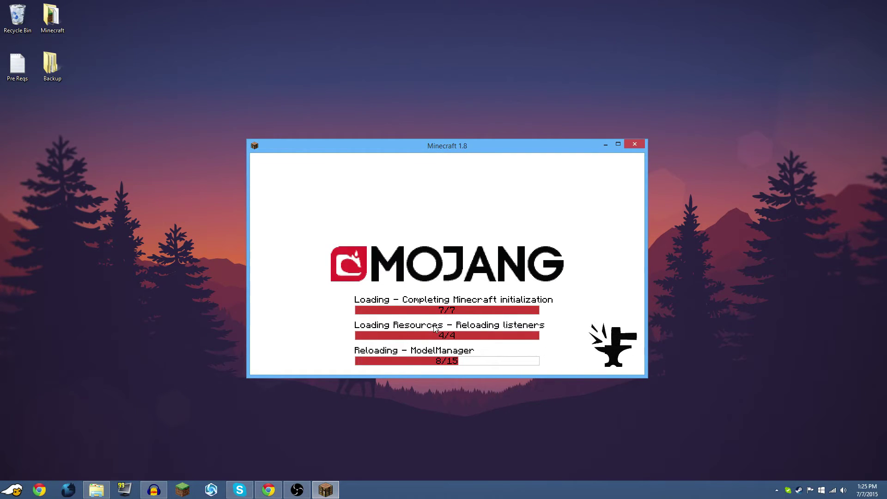
{"action": "left_click", "coordinate": [618, 144]}
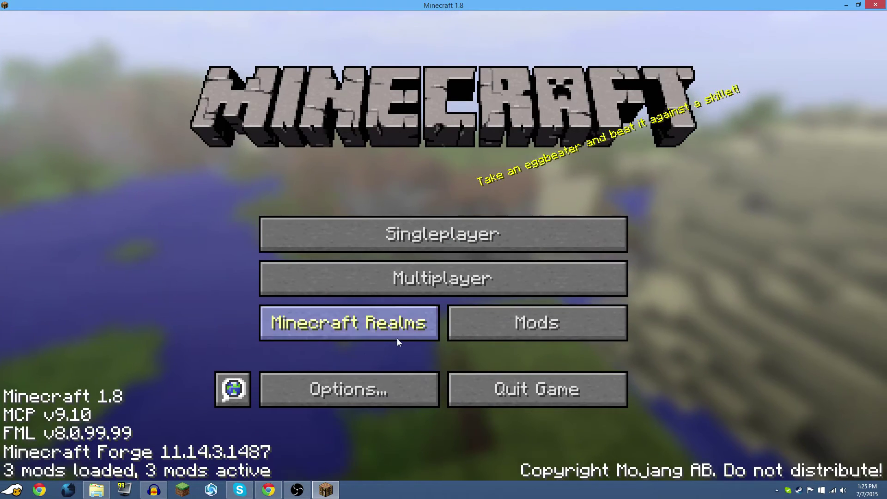
Step: Review Minecraft Coder Pack, Forge Mod Loader and Minecraft Forge in the Mods list, then quit
{"action": "left_click", "coordinate": [467, 321]}
{"action": "left_click", "coordinate": [178, 124]}
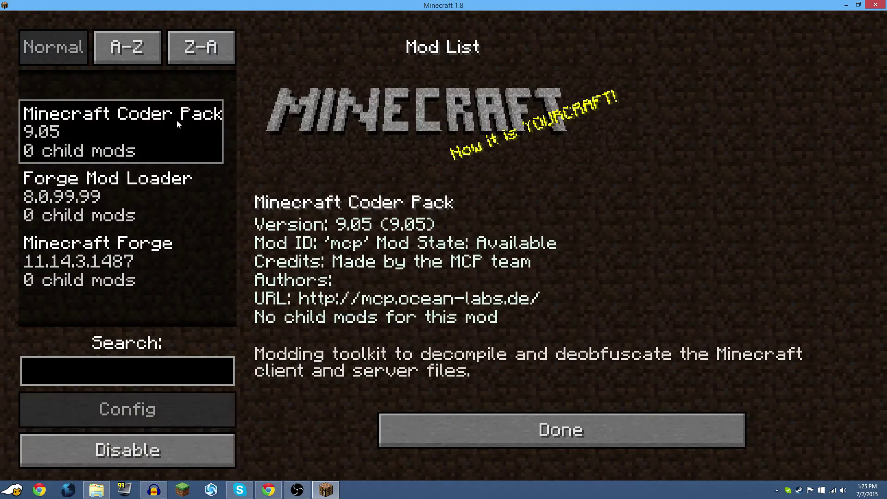
{"action": "left_click", "coordinate": [159, 184]}
{"action": "left_click", "coordinate": [130, 263]}
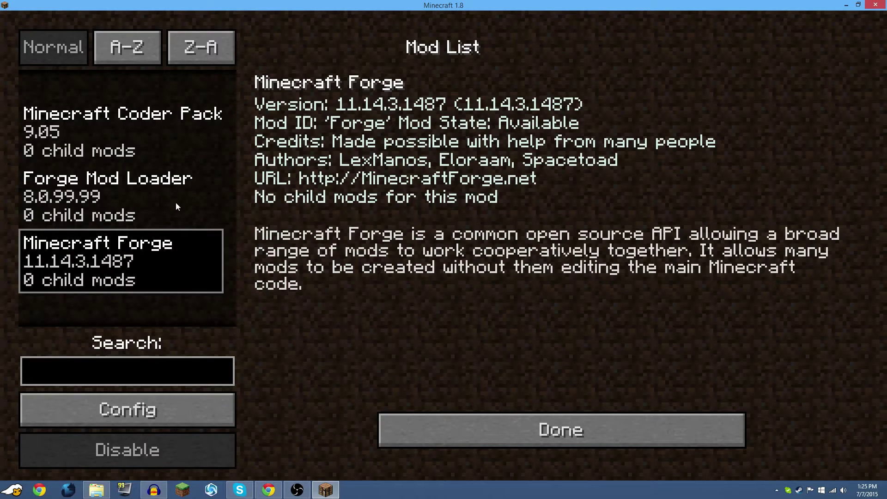
{"action": "left_click", "coordinate": [176, 201]}
{"action": "left_click", "coordinate": [479, 444]}
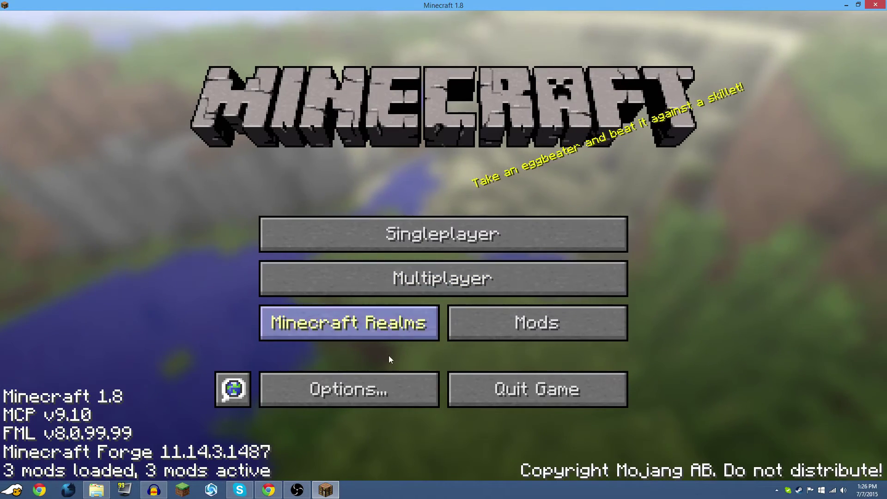
{"action": "left_click", "coordinate": [499, 401]}
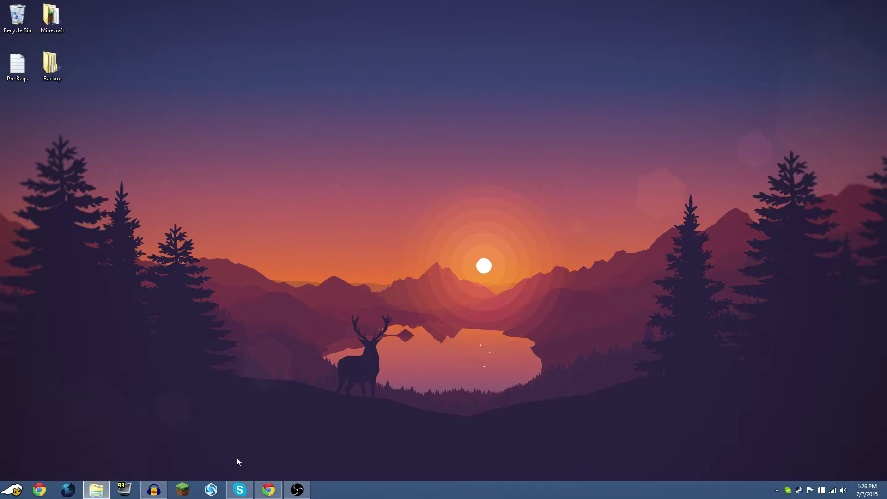
Step: Open the empty mods folder under Roaming\.minecraft, then return to Chrome
{"action": "left_click", "coordinate": [100, 483]}
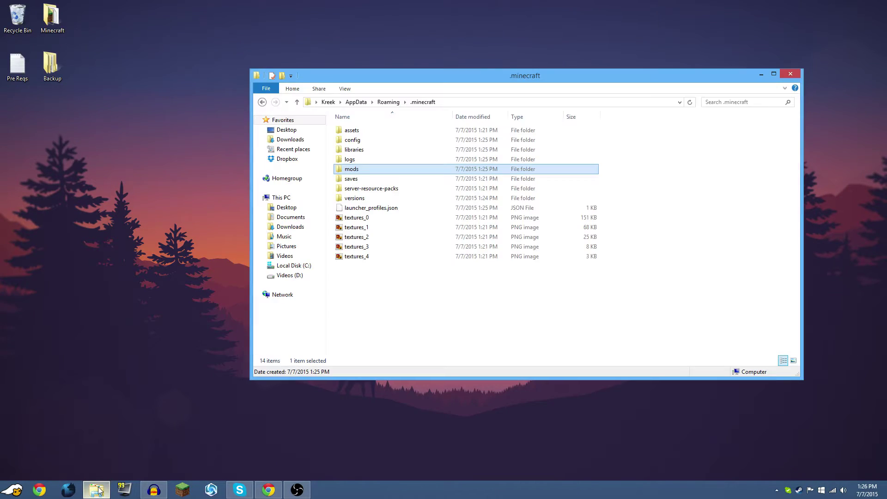
{"action": "left_click", "coordinate": [388, 102]}
{"action": "double_click", "coordinate": [365, 131]}
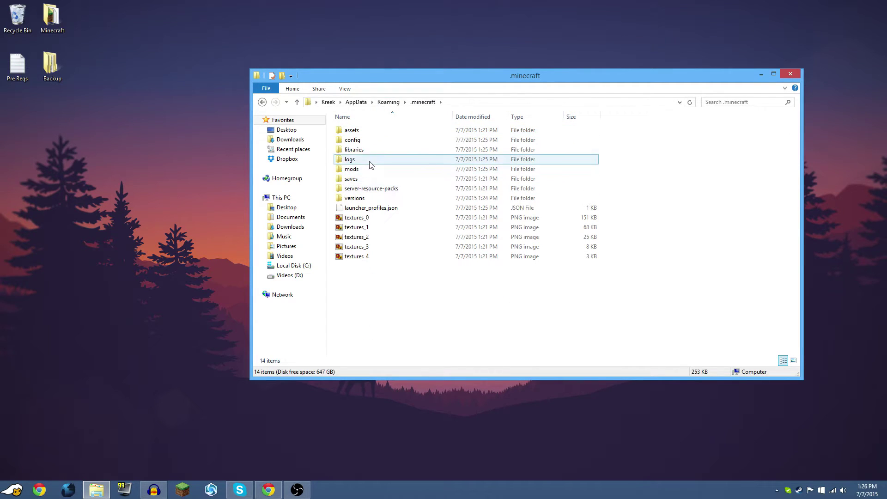
{"action": "double_click", "coordinate": [355, 172]}
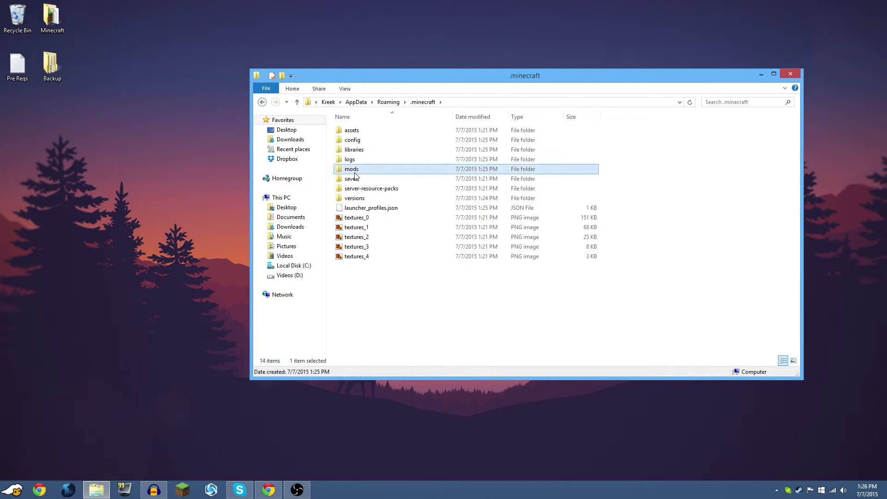
{"action": "left_click_drag", "start_coordinate": [374, 171], "coordinate": [642, 328]}
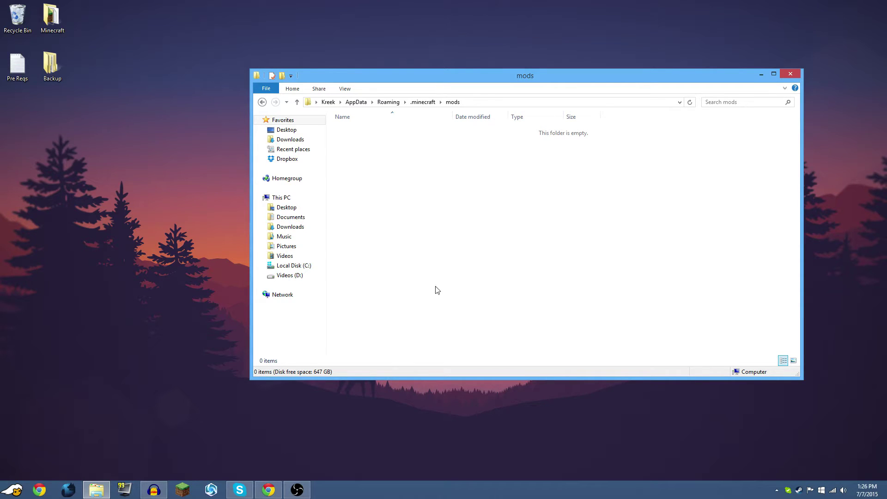
{"action": "left_click", "coordinate": [269, 486]}
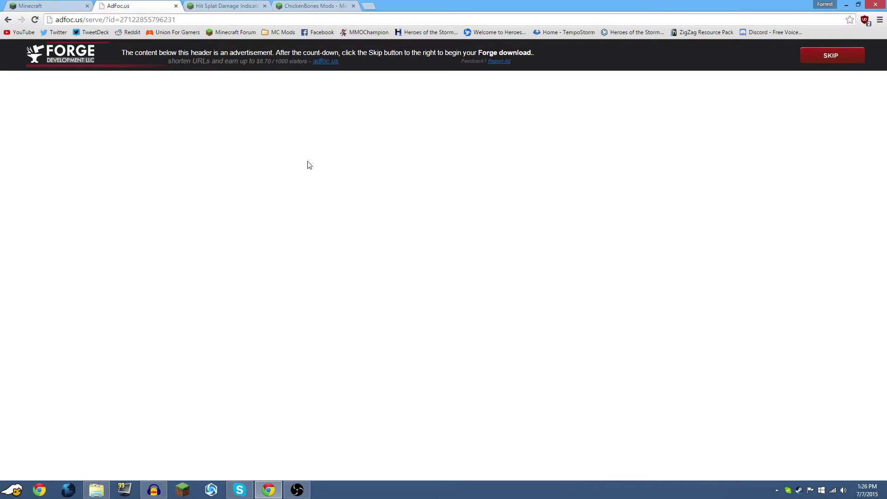
Step: Switch to the Hit Splat Damage Indicators v3.3.2 forum tab and scroll through its download links
{"action": "left_click", "coordinate": [246, 5]}
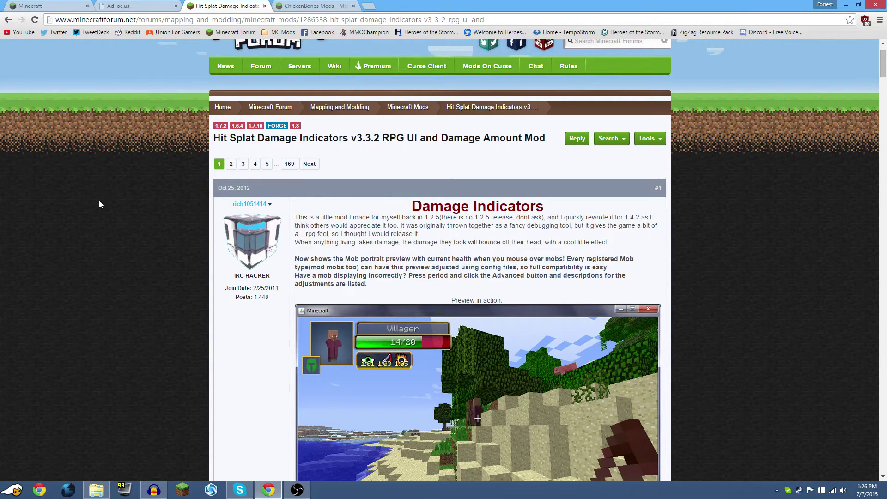
{"action": "scroll", "coordinate": [103, 220], "scroll_direction": "down", "scroll_amount": 3}
{"action": "scroll", "coordinate": [106, 231], "scroll_direction": "down", "scroll_amount": 3}
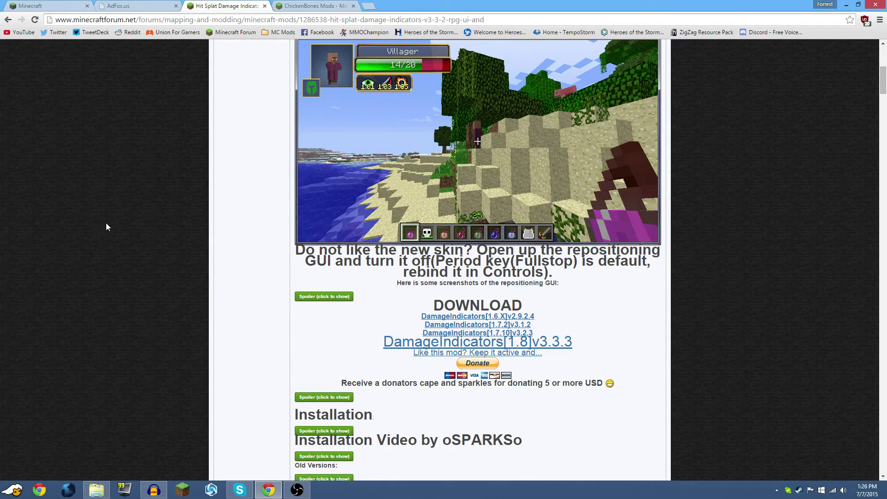
{"action": "scroll", "coordinate": [107, 227], "scroll_direction": "up", "scroll_amount": 3}
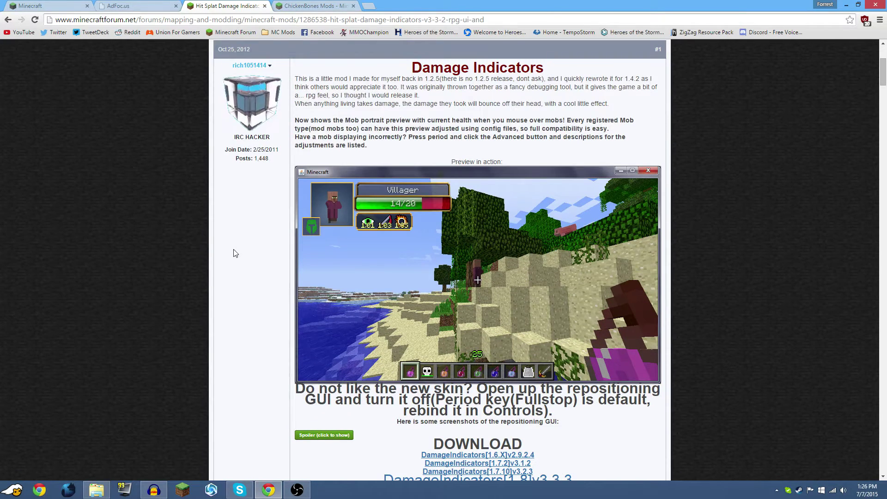